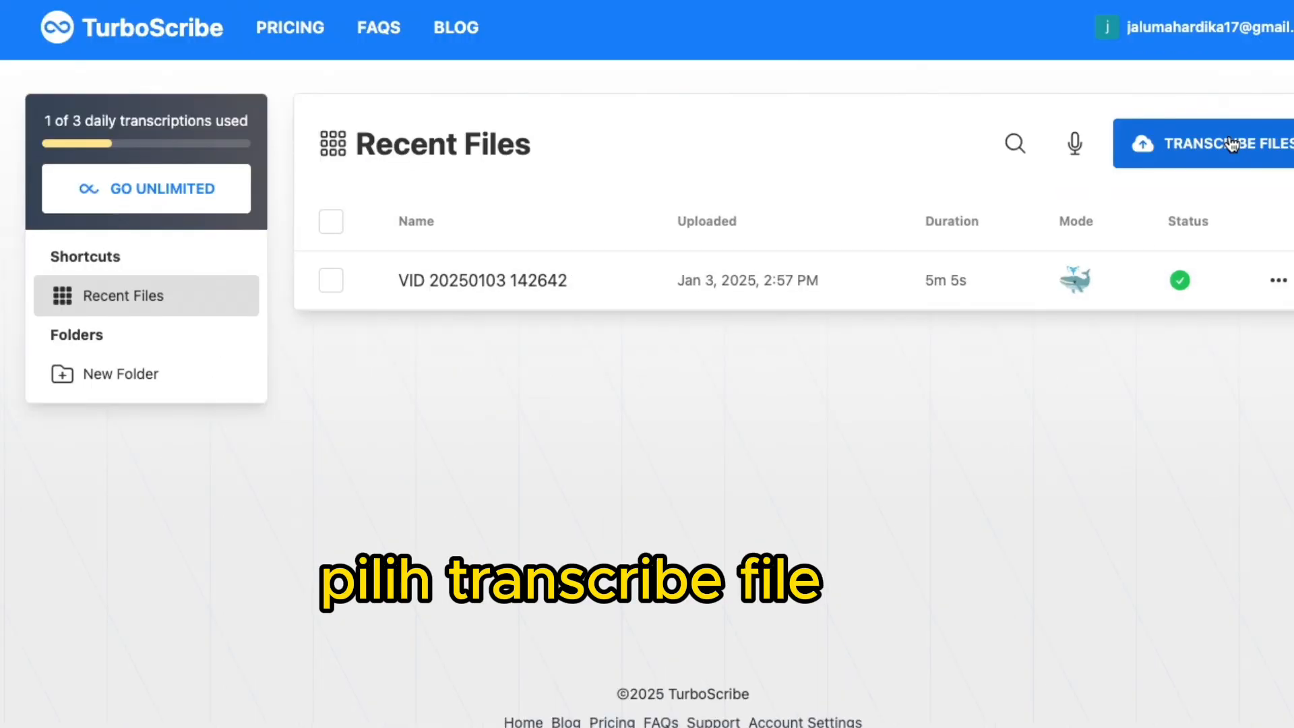
Upload VID_20250103_142642.mp4 from the Downloads folder as a new file for transcription.
left_click(1231, 144)
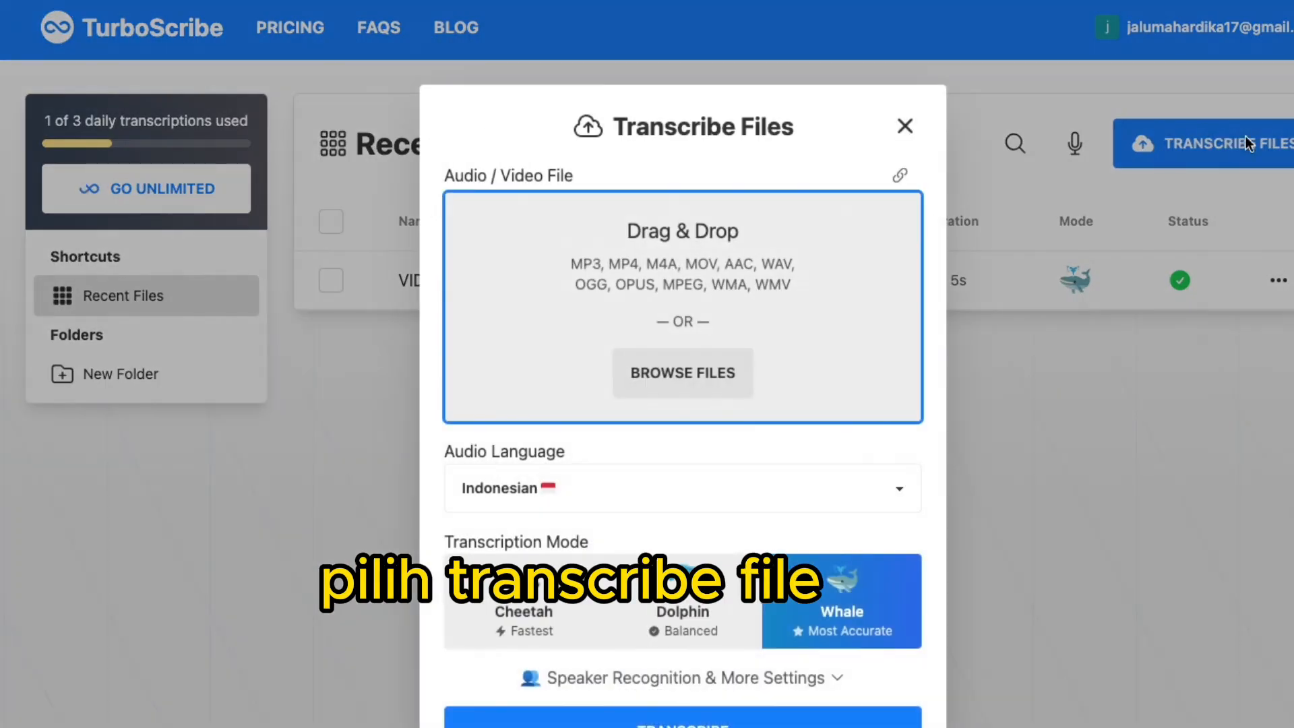
left_click(677, 390)
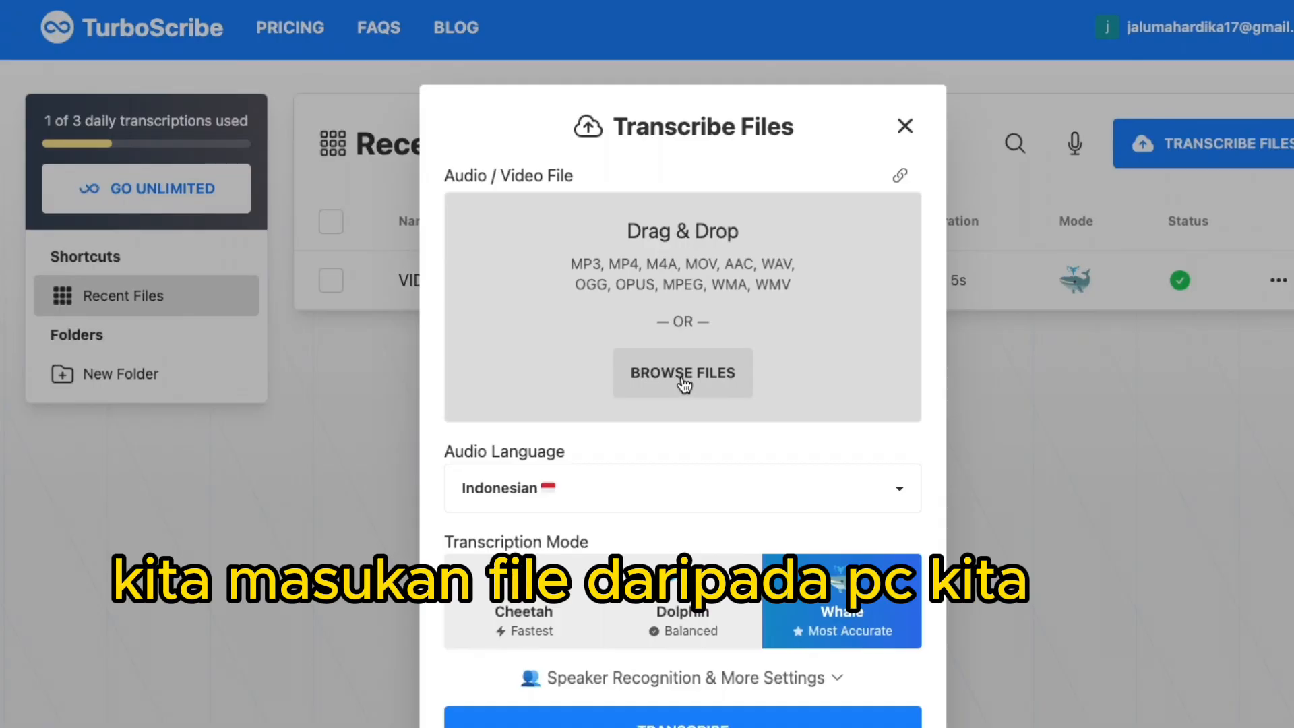
left_click(683, 382)
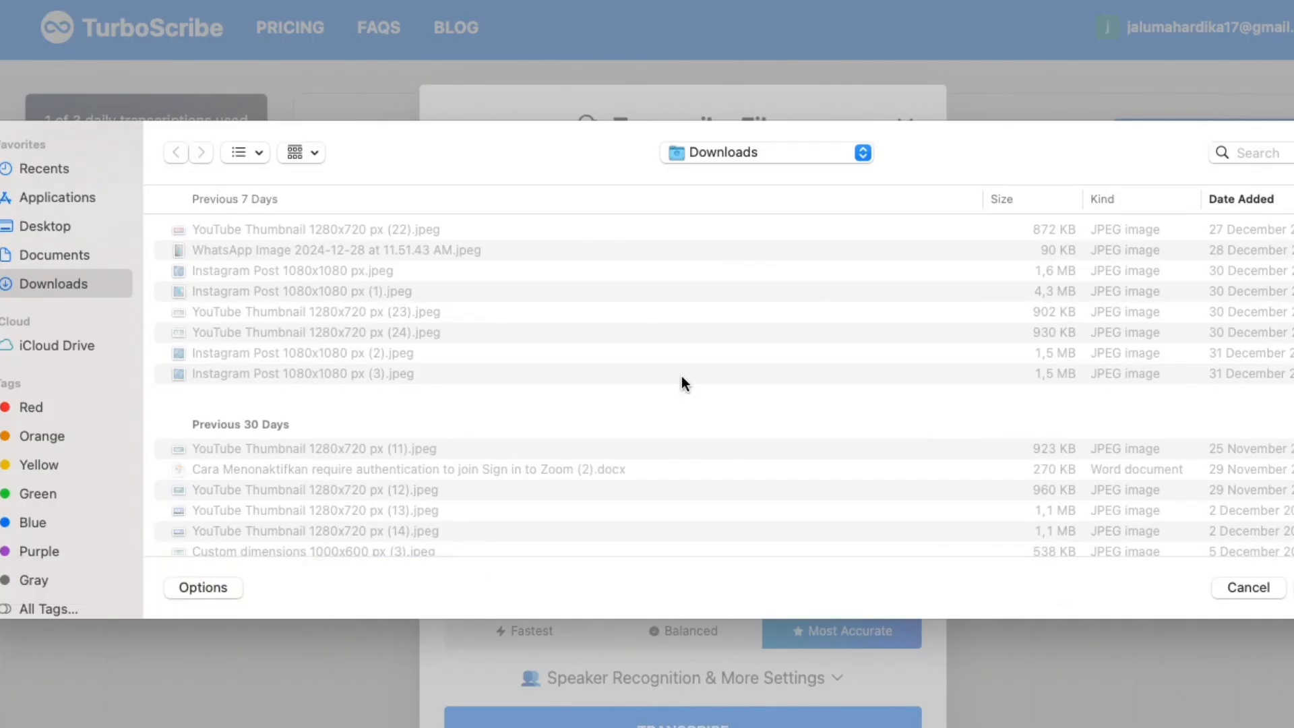
scroll(681, 375, "down", 15)
scroll(682, 375, "down", 20)
scroll(1122, 383, "down", 15)
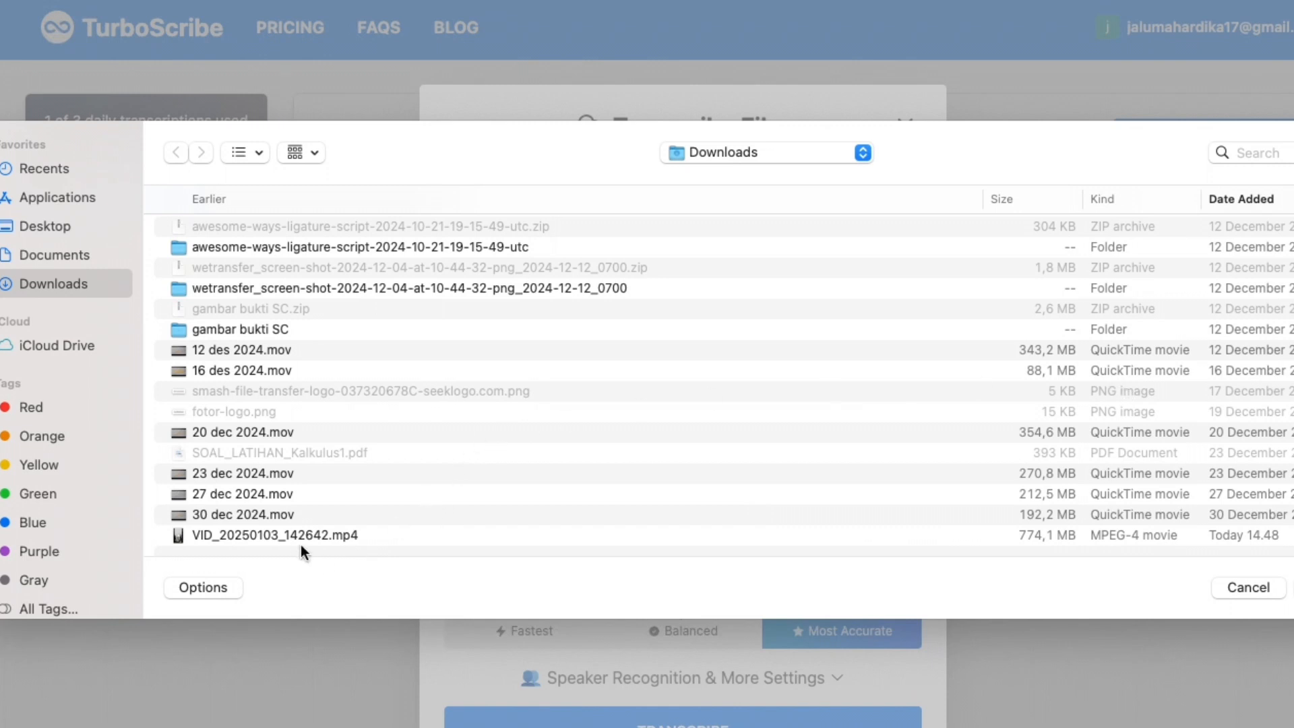
left_click(291, 535)
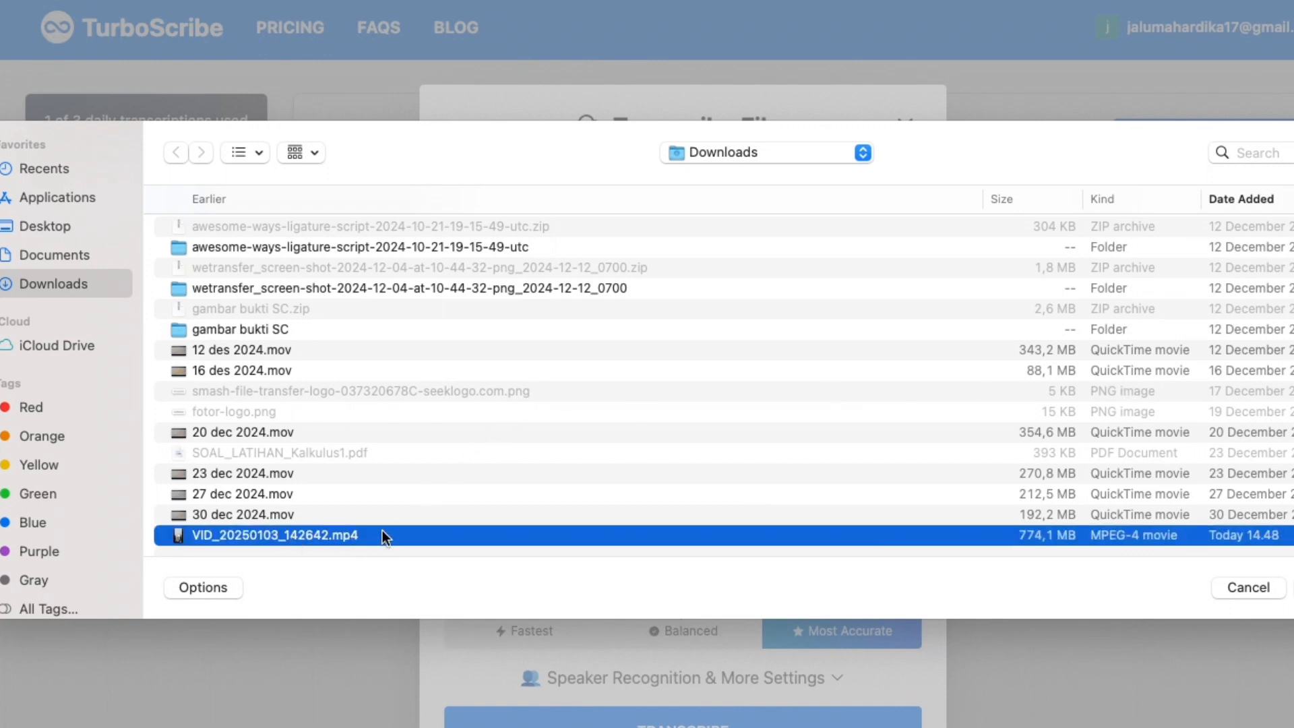
key("Return")
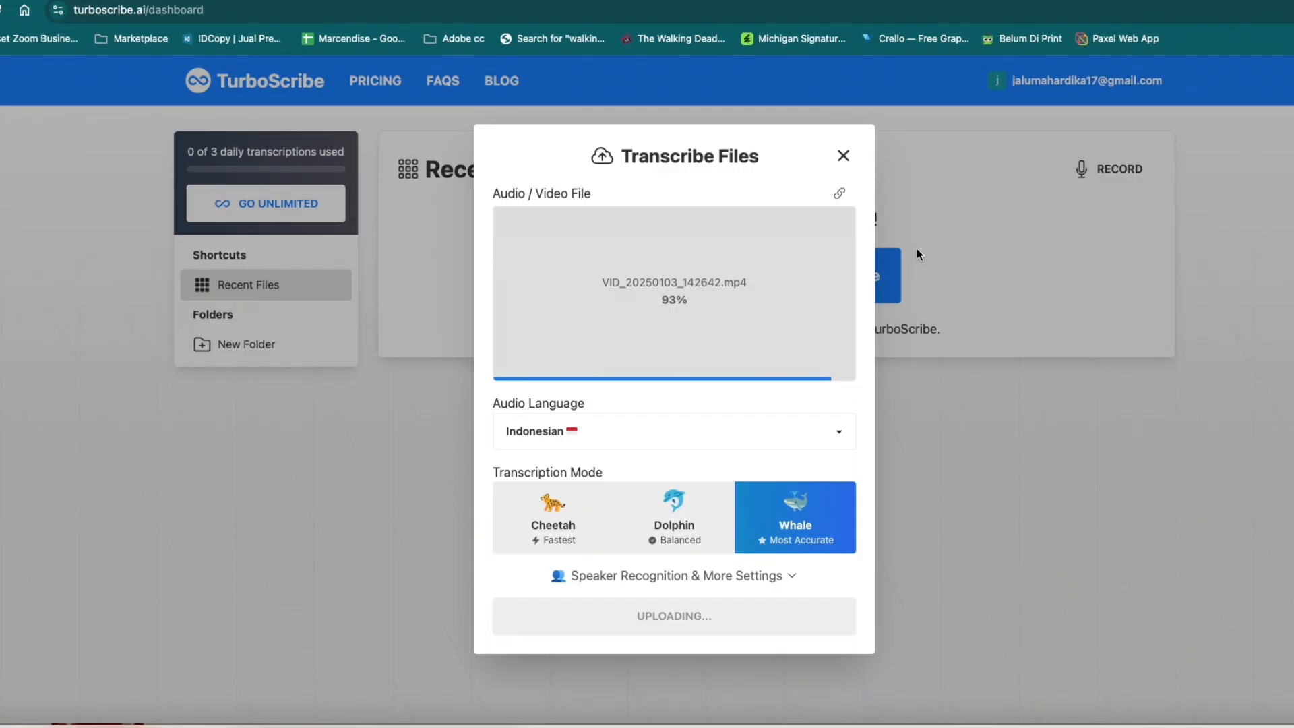
Choose Indonesian as the audio language for the uploaded video.
left_click(831, 439)
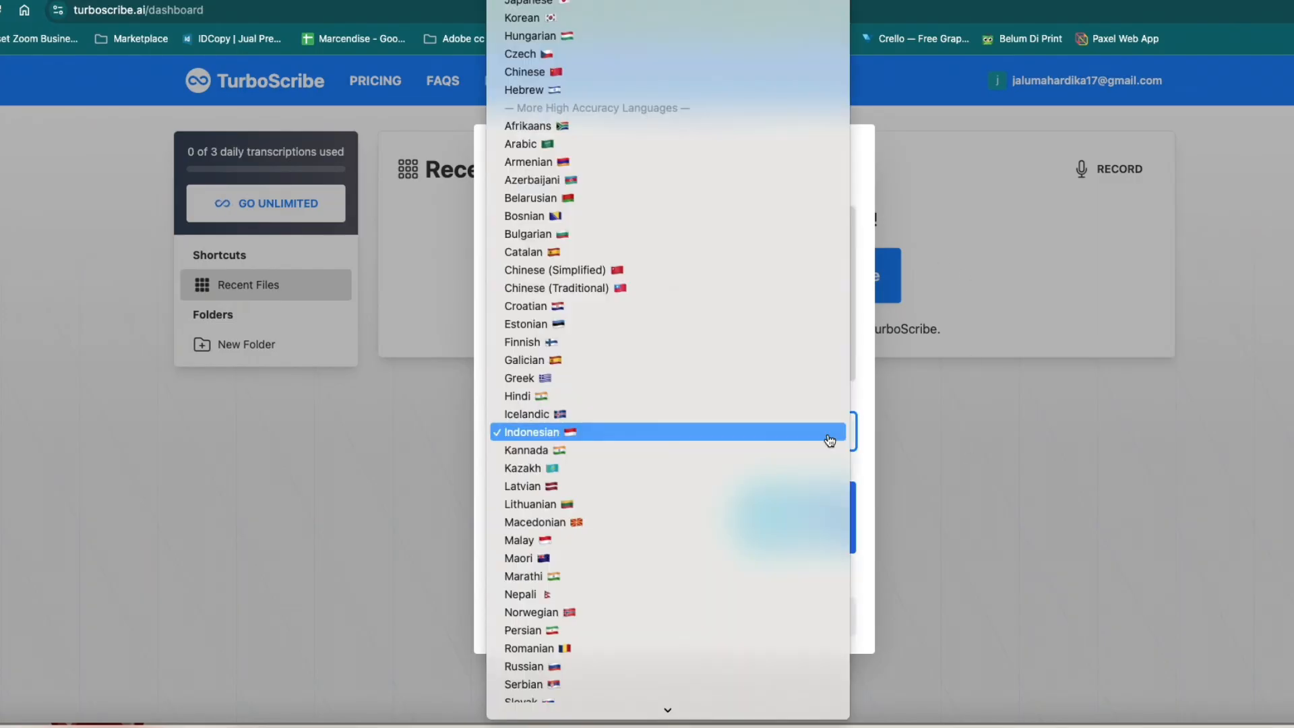
scroll(687, 375, "up", 2)
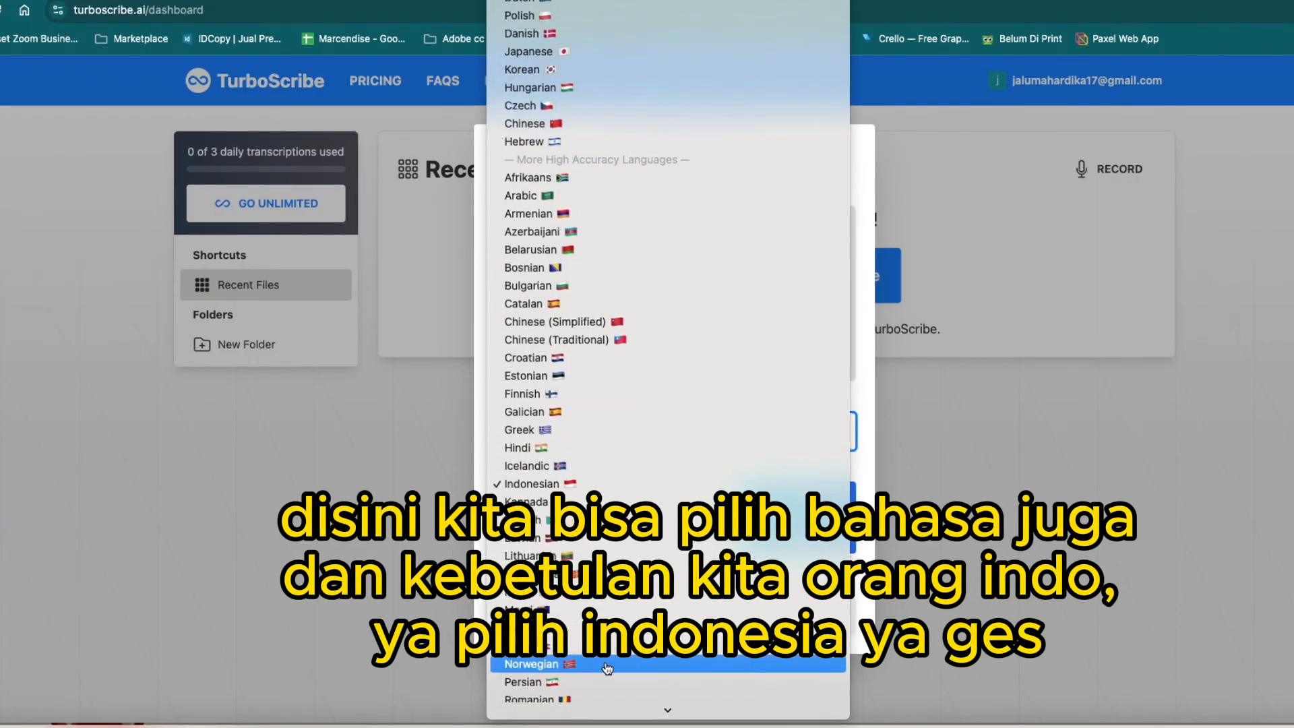
left_click(591, 482)
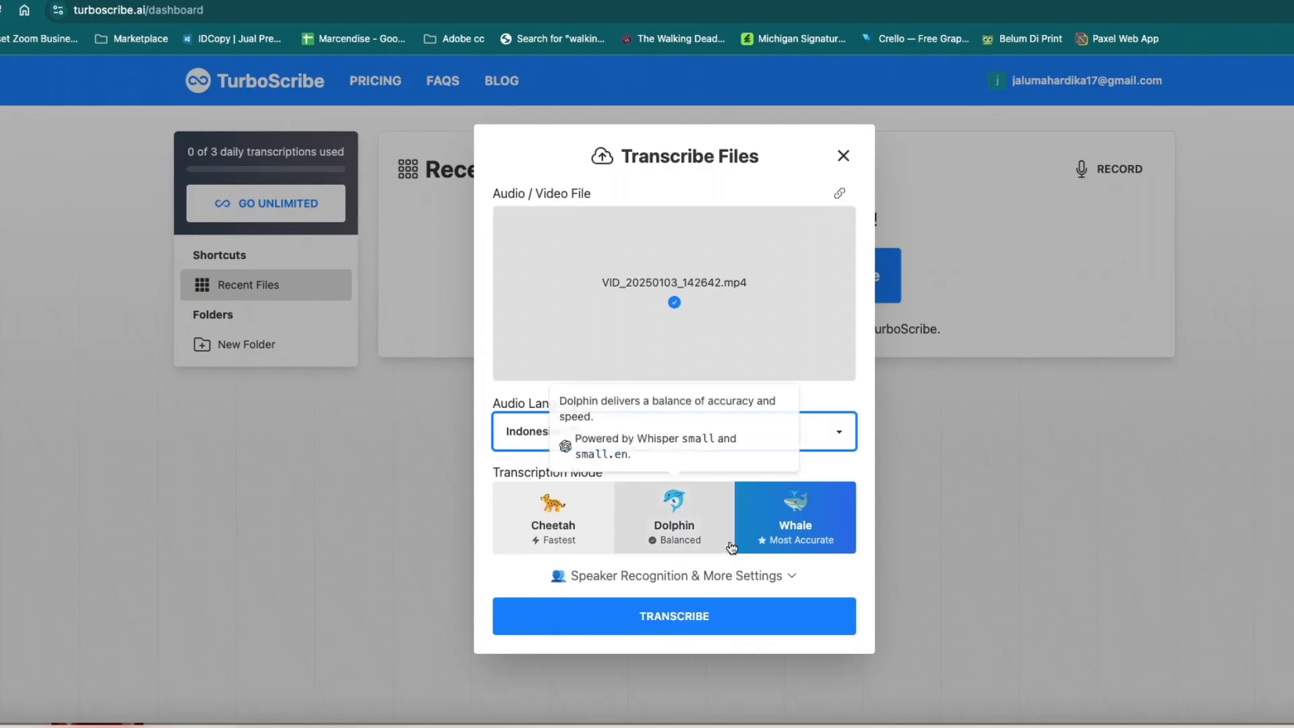
Check the option of importing media from a link, then start transcribing the uploaded video in Whale mode.
left_click(840, 192)
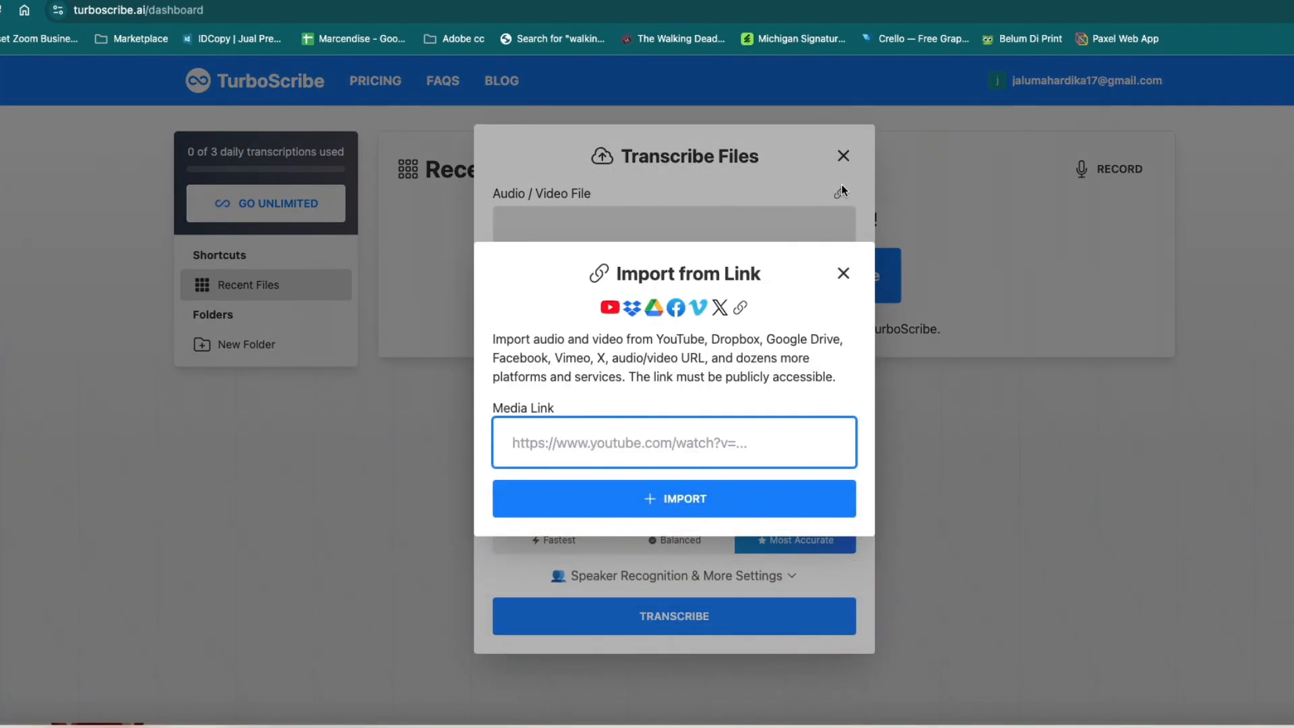
left_click(843, 273)
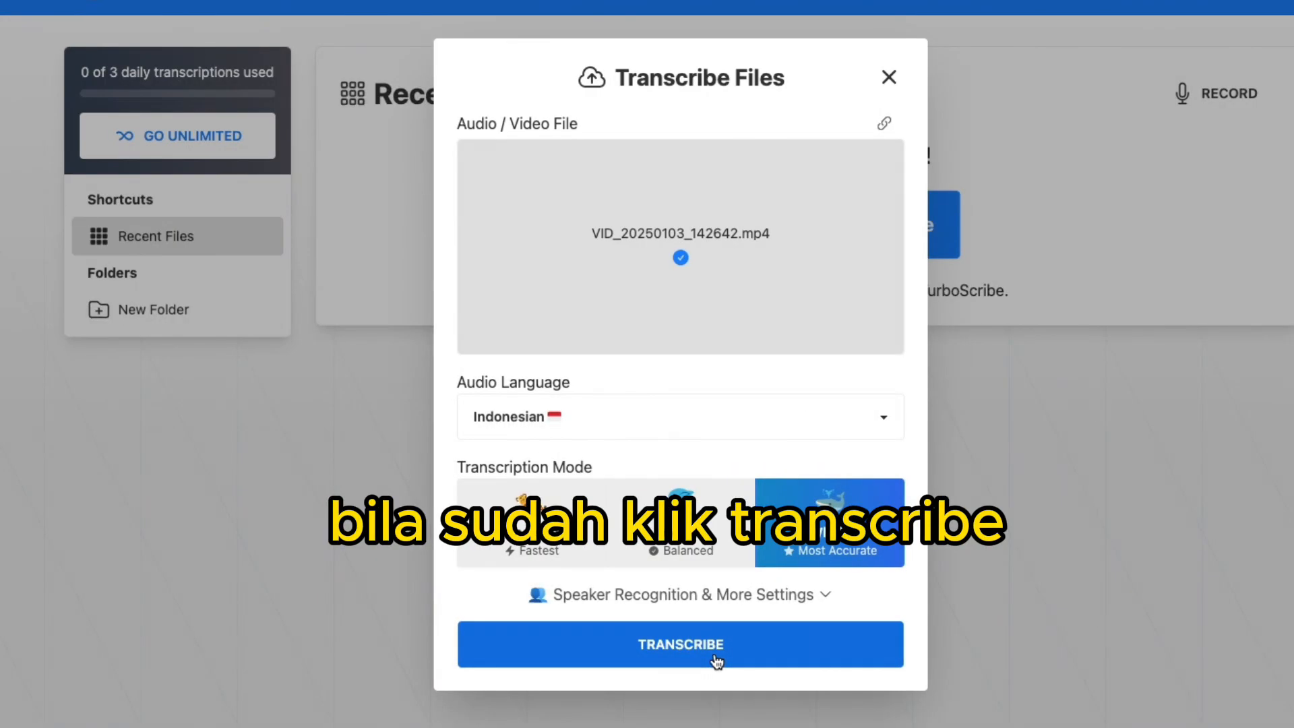
left_click(702, 622)
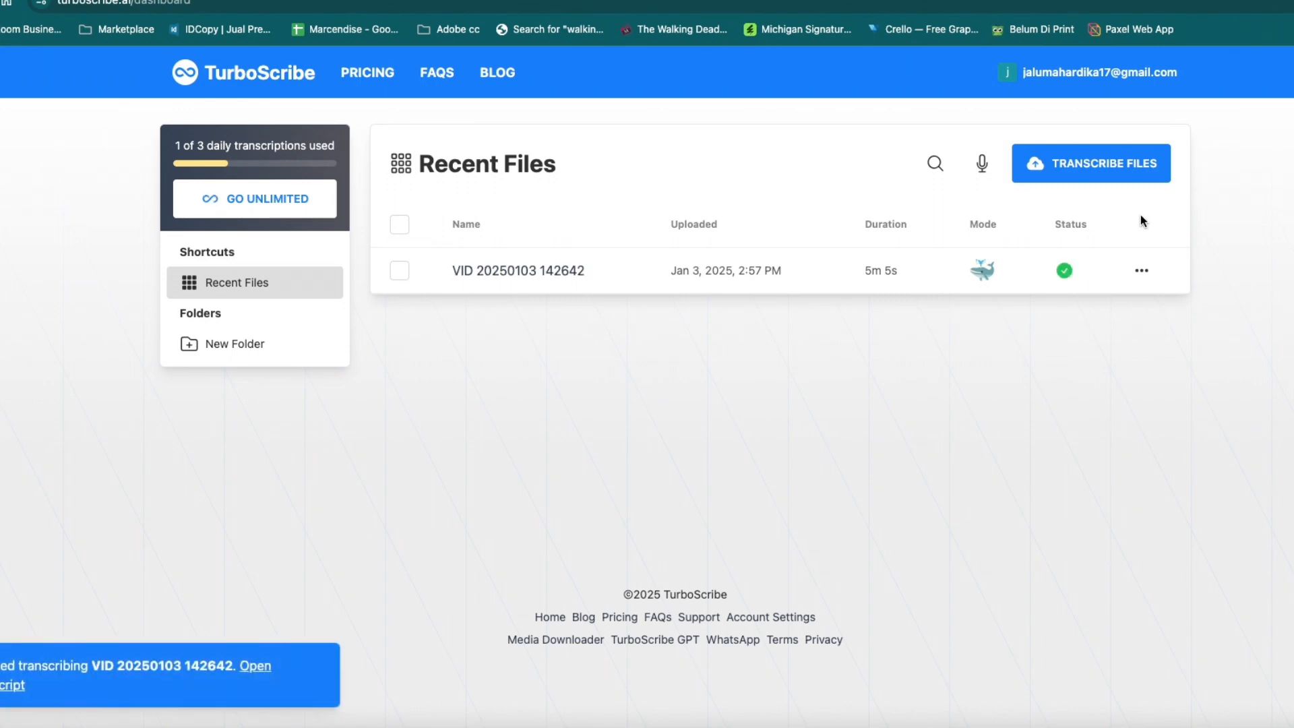
left_click(263, 662)
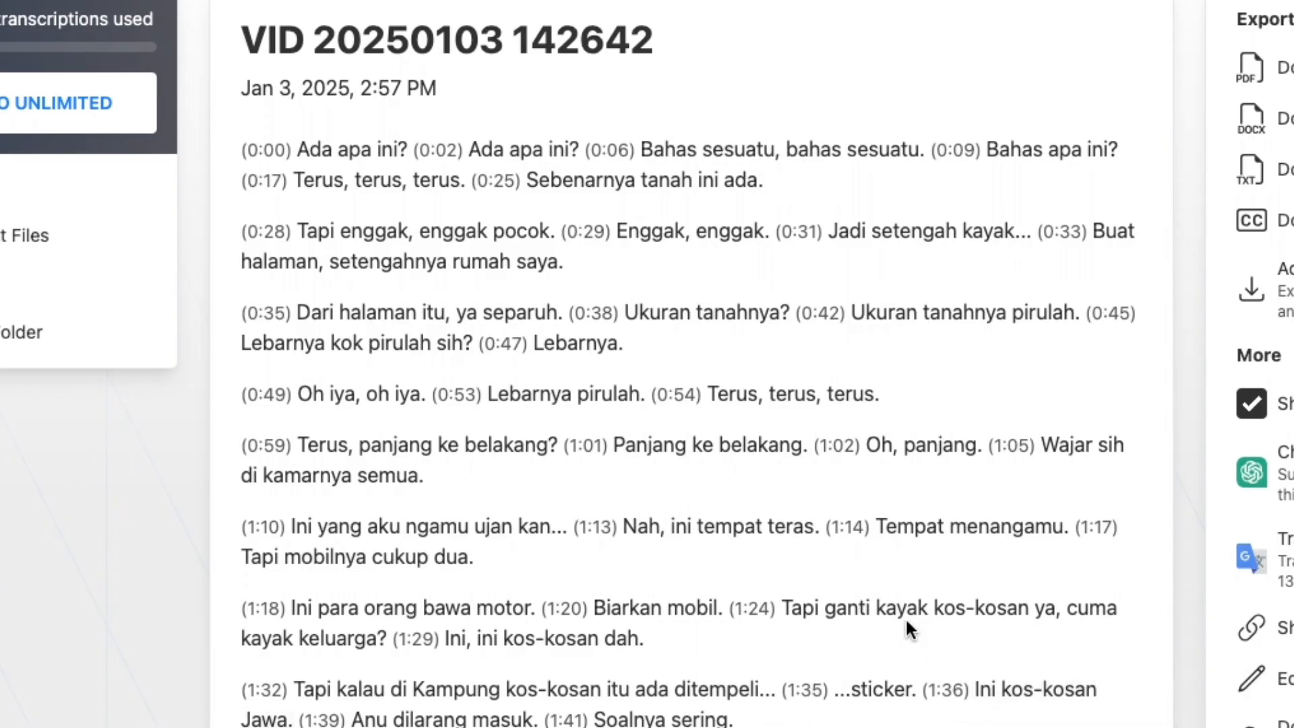
scroll(905, 617, "down", 2)
scroll(905, 617, "up", 2)
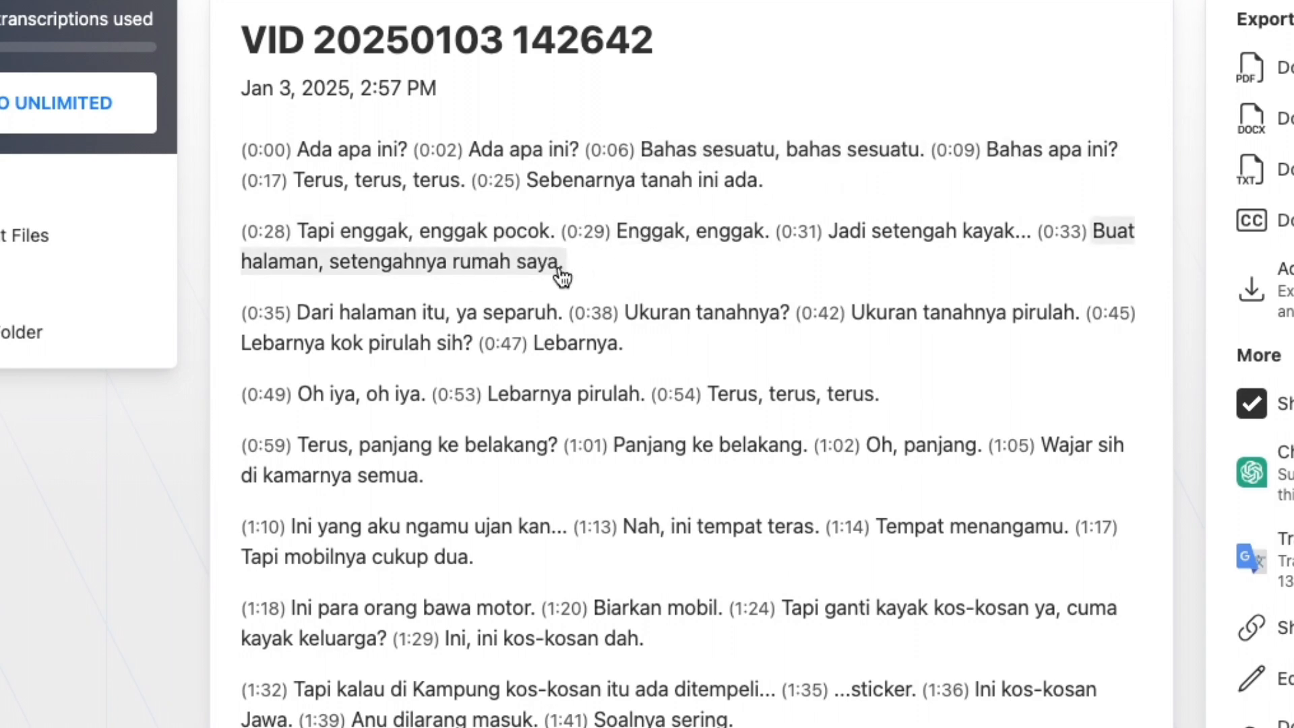
scroll(765, 410, "down", 1)
scroll(765, 410, "down", 5)
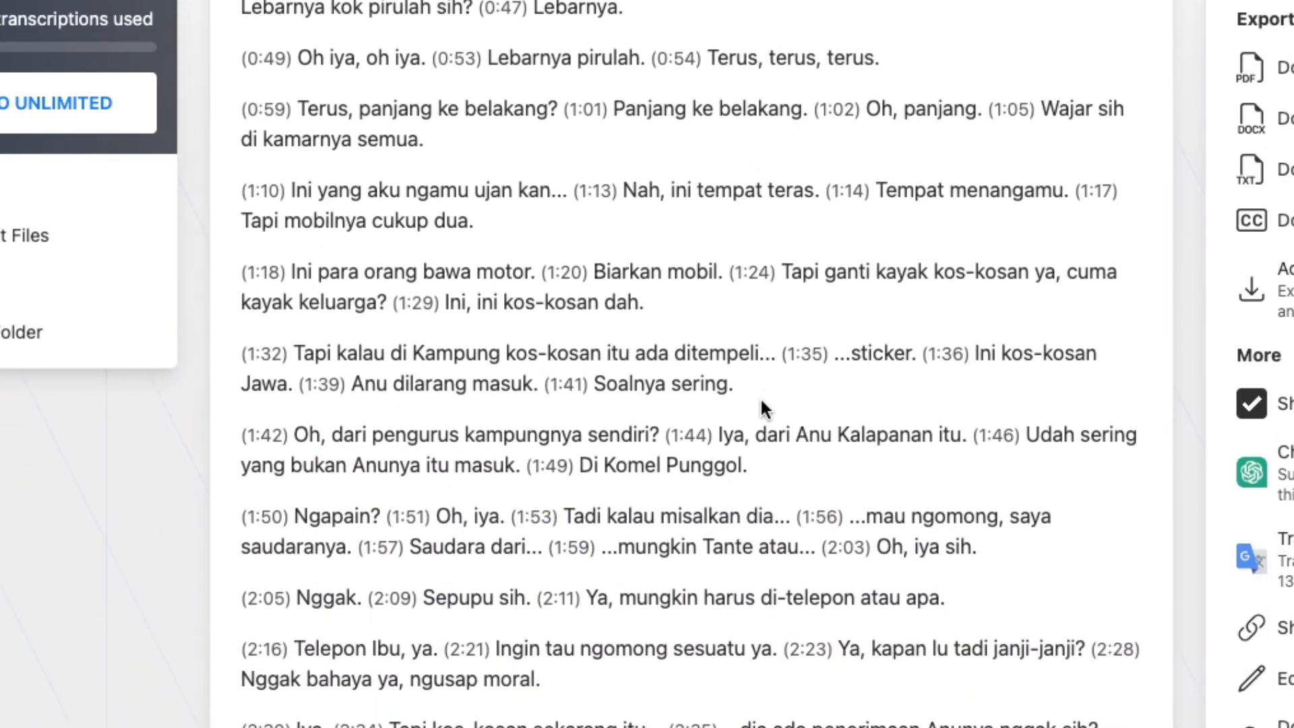
scroll(763, 408, "down", 4)
scroll(766, 410, "down", 1)
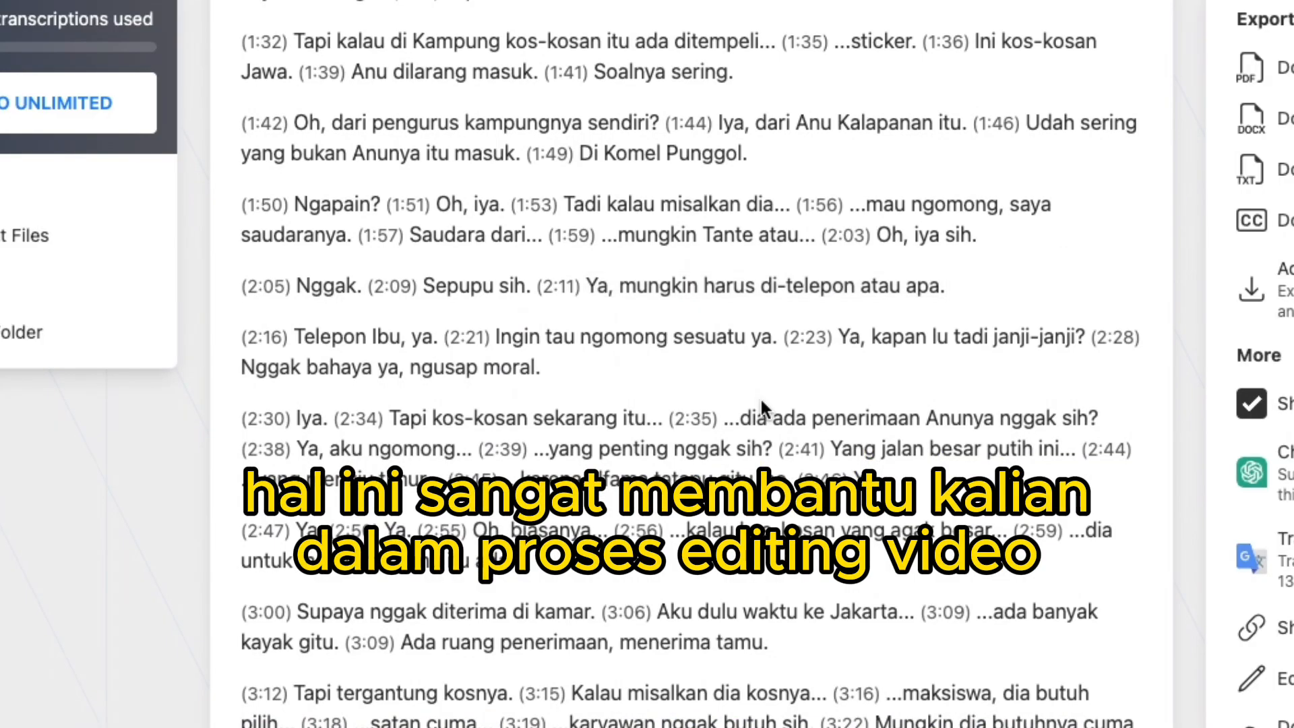
scroll(762, 403, "down", 3)
scroll(761, 401, "down", 15)
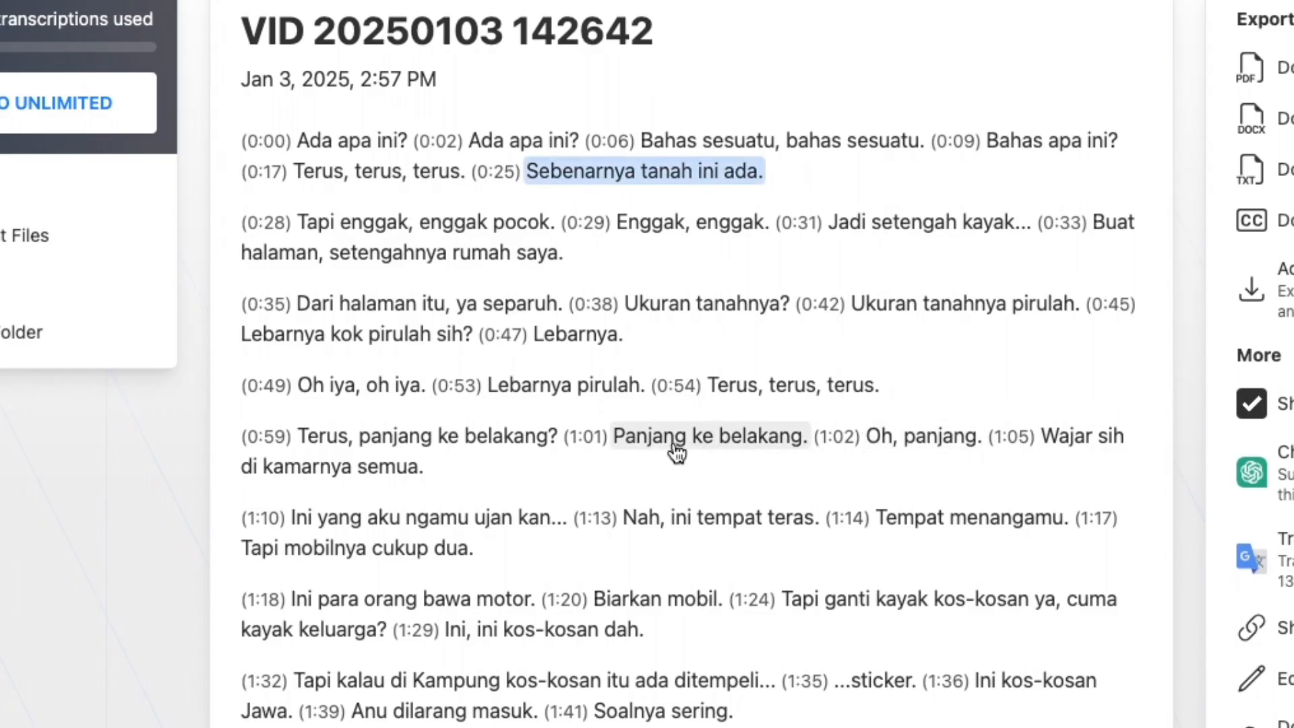
scroll(672, 441, "down", 1)
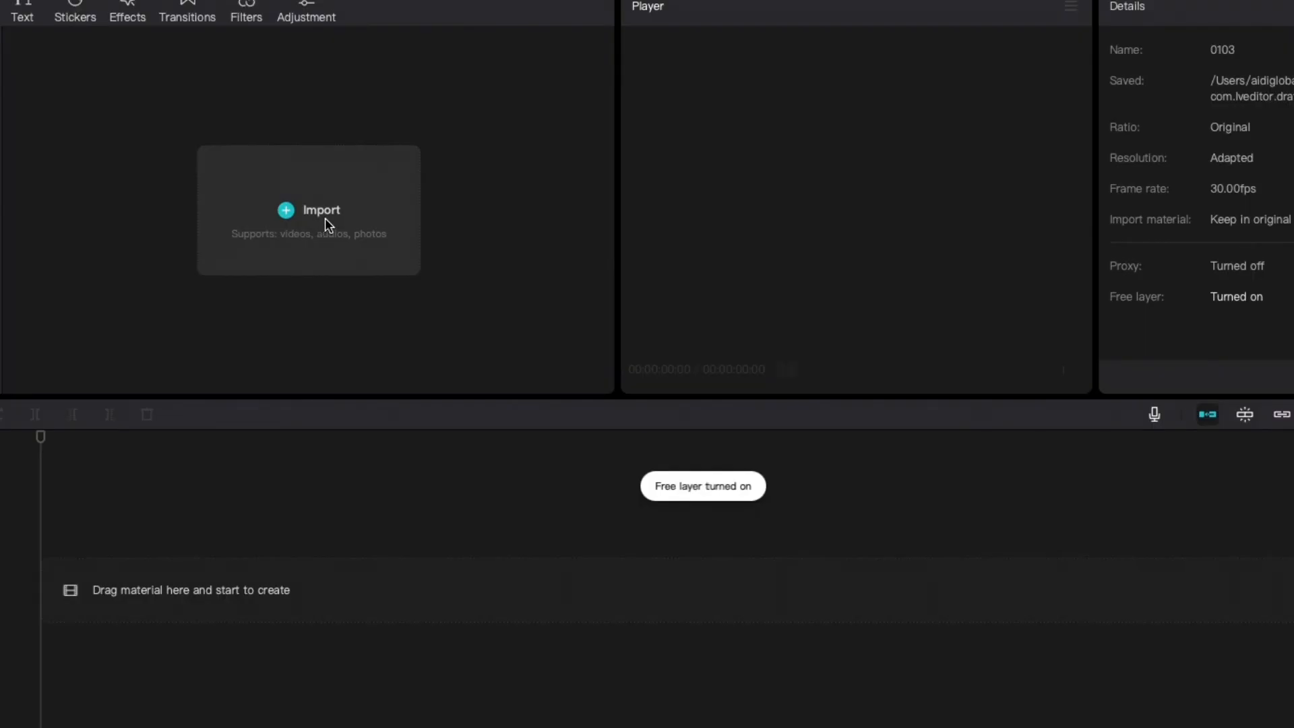
In CapCut, import VID_20250103_142642.mp4 from the Downloads folder into the empty project.
left_click(287, 210)
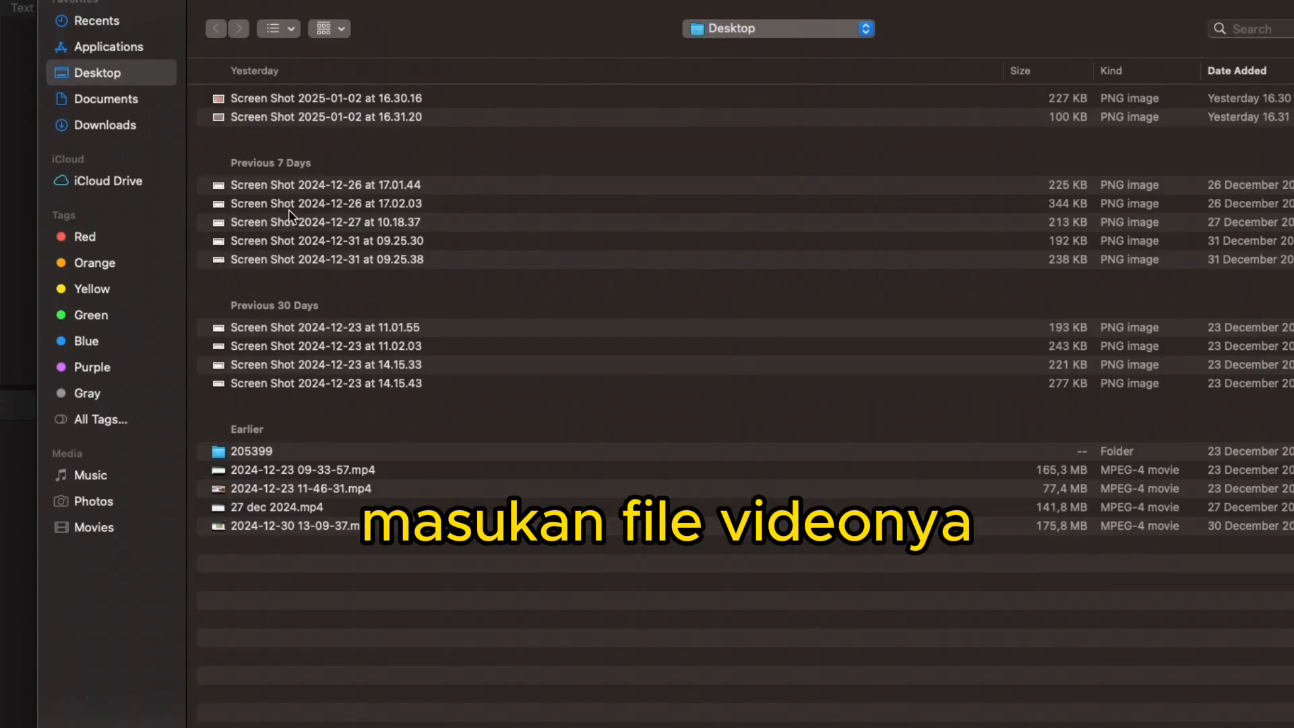
left_click(113, 123)
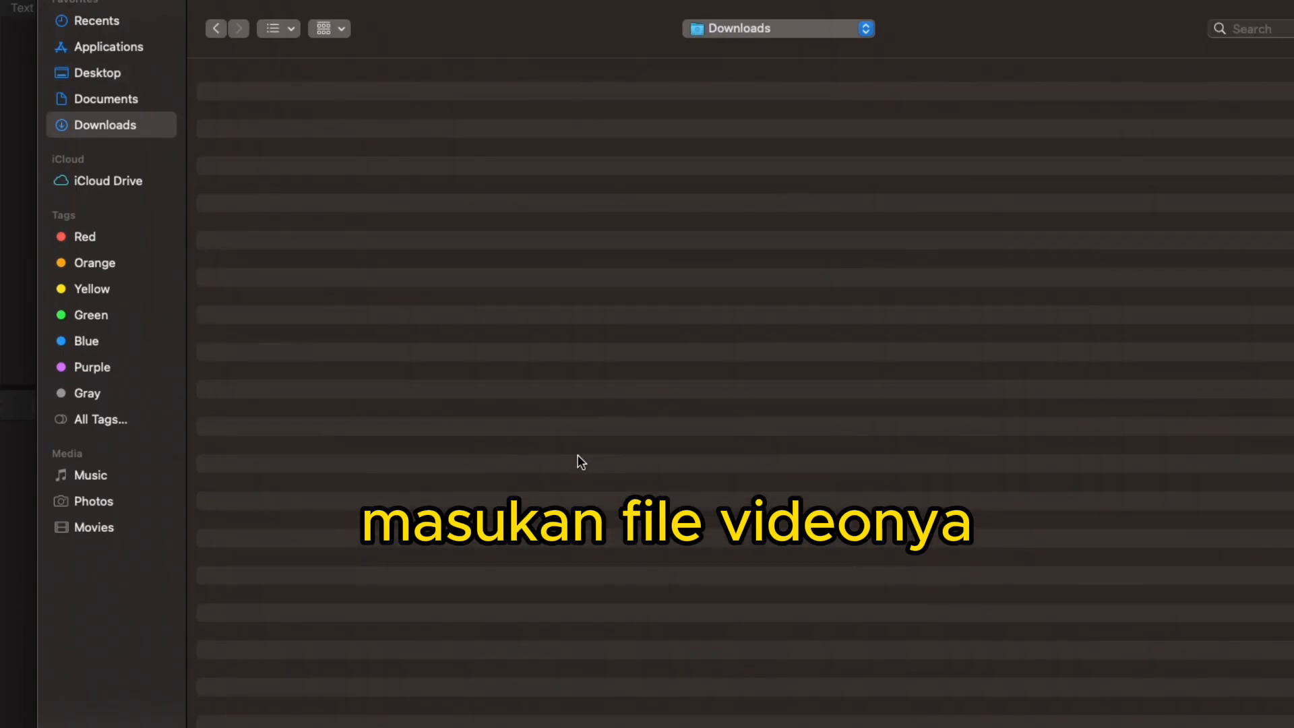
scroll(581, 462, "down", 15)
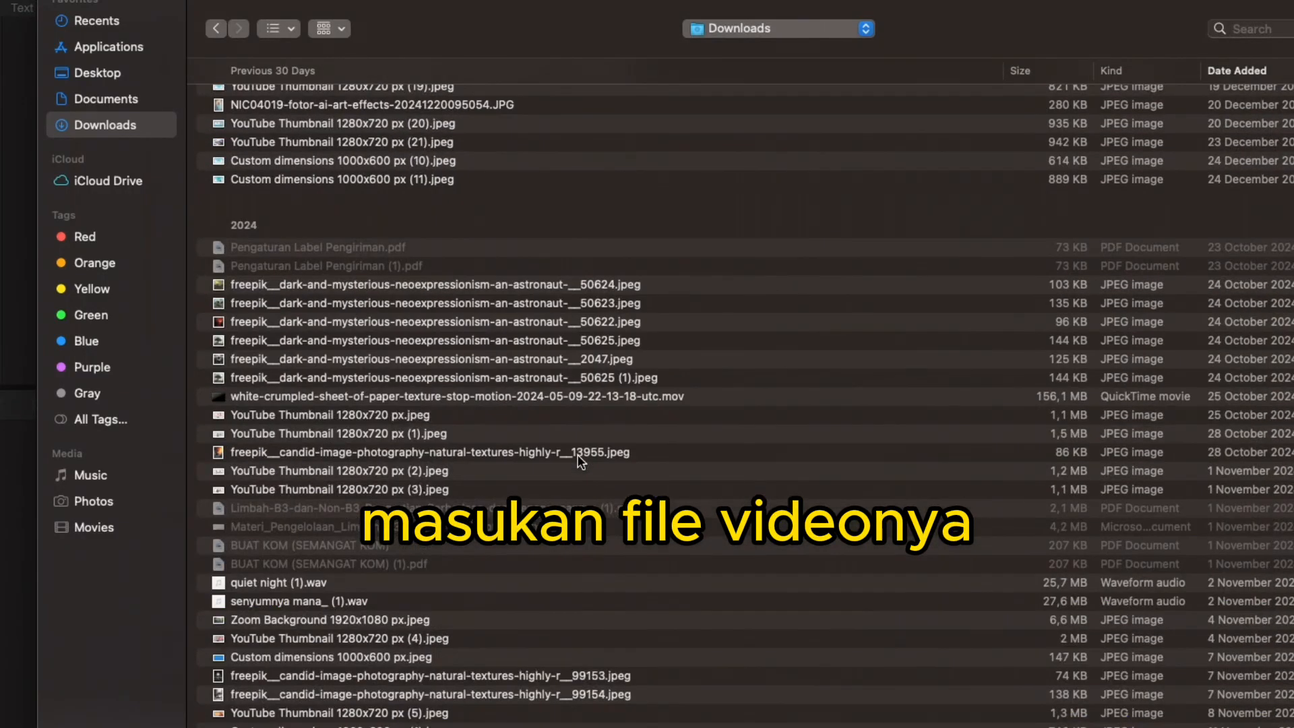
scroll(577, 462, "down", 20)
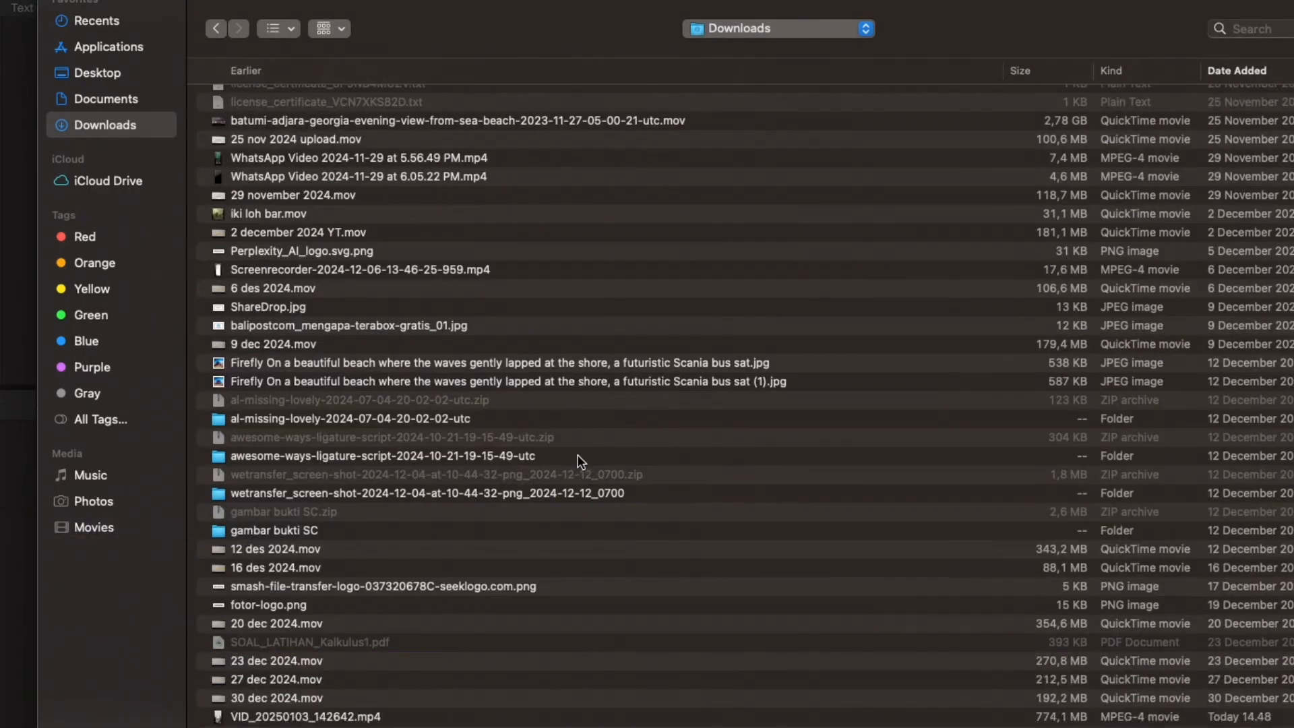
scroll(458, 655, "up", 1)
scroll(476, 637, "down", 2)
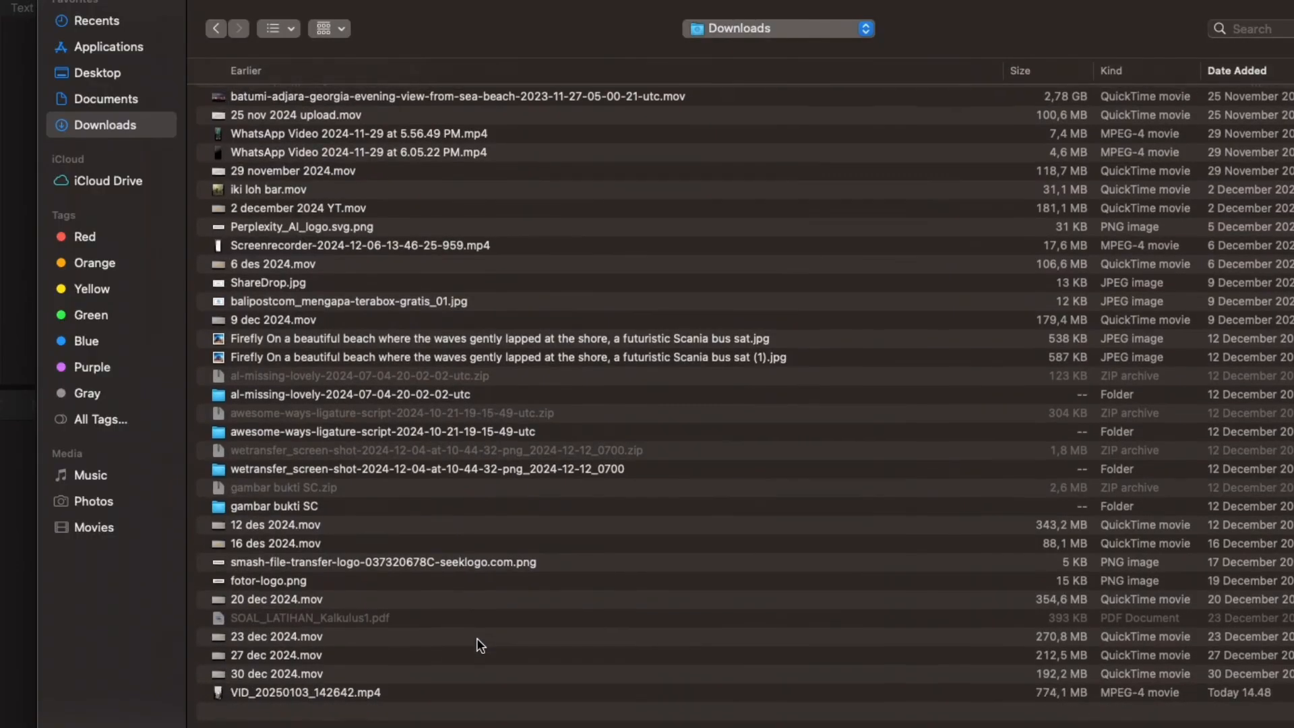
left_click(405, 720)
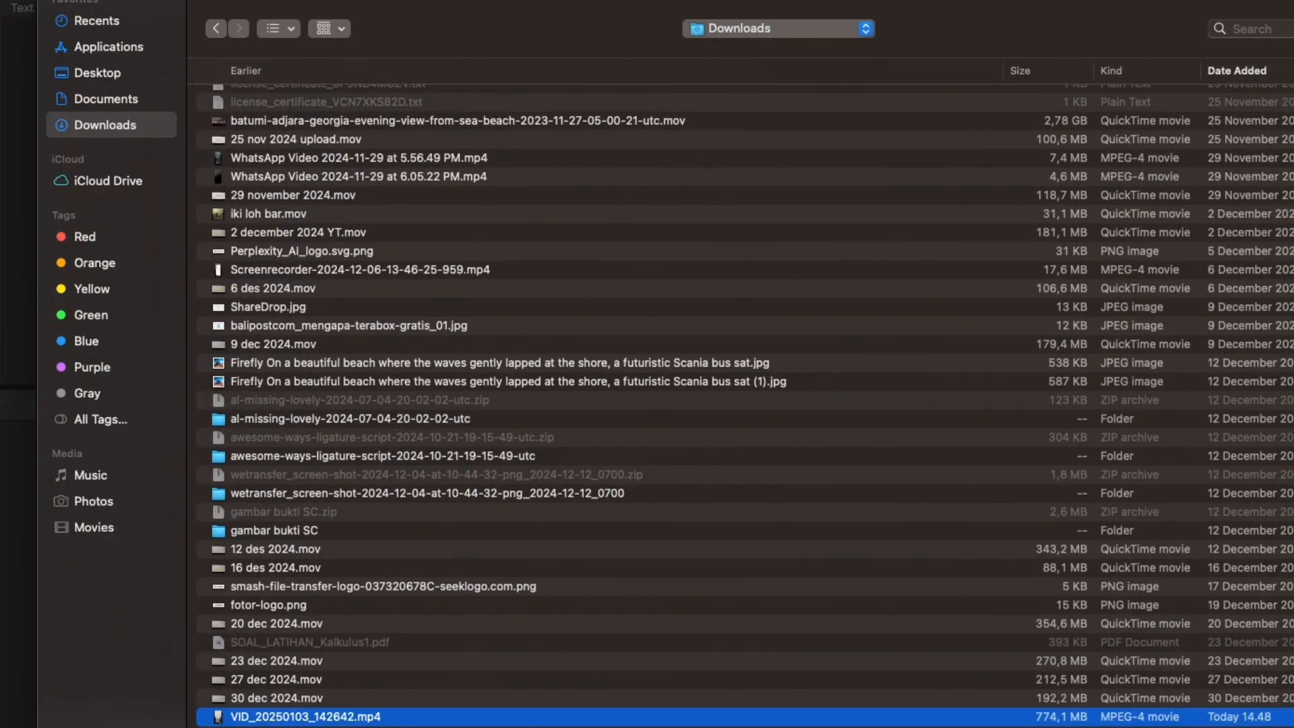
key("Return")
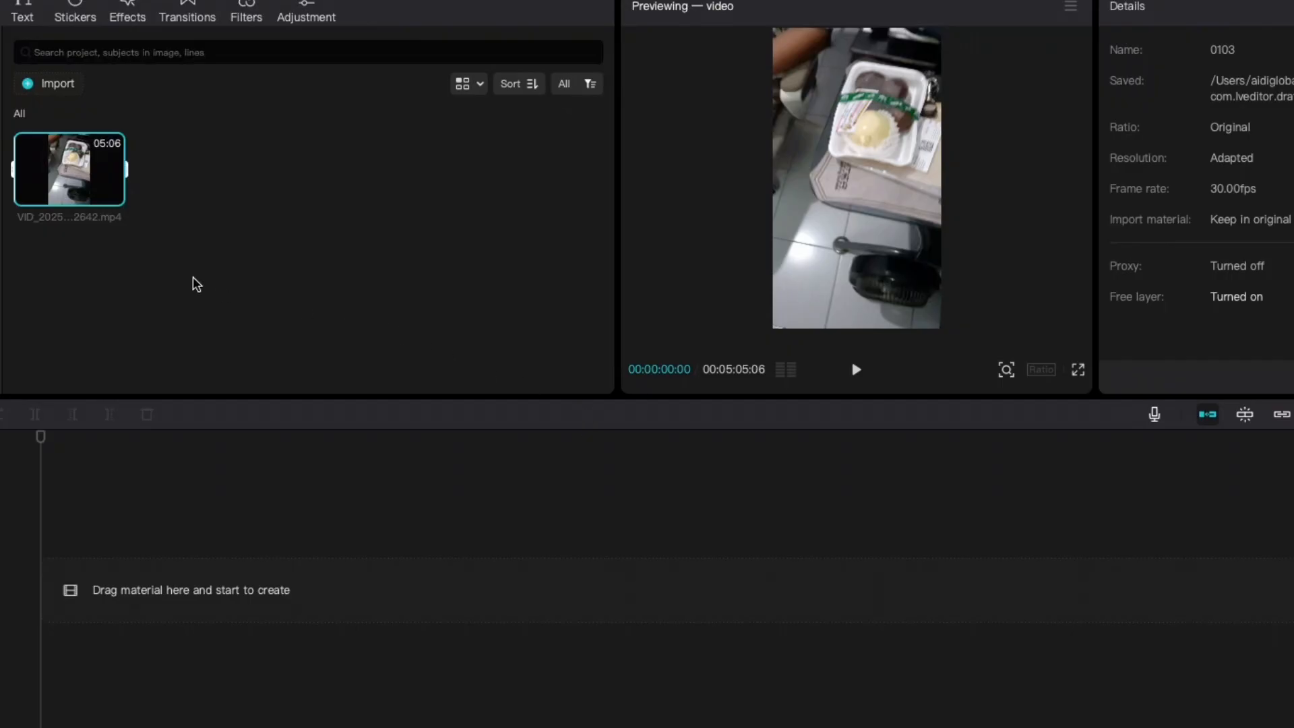
Place the imported video at the start of the timeline and mute its track during playback.
left_click_drag(61, 170, 277, 592)
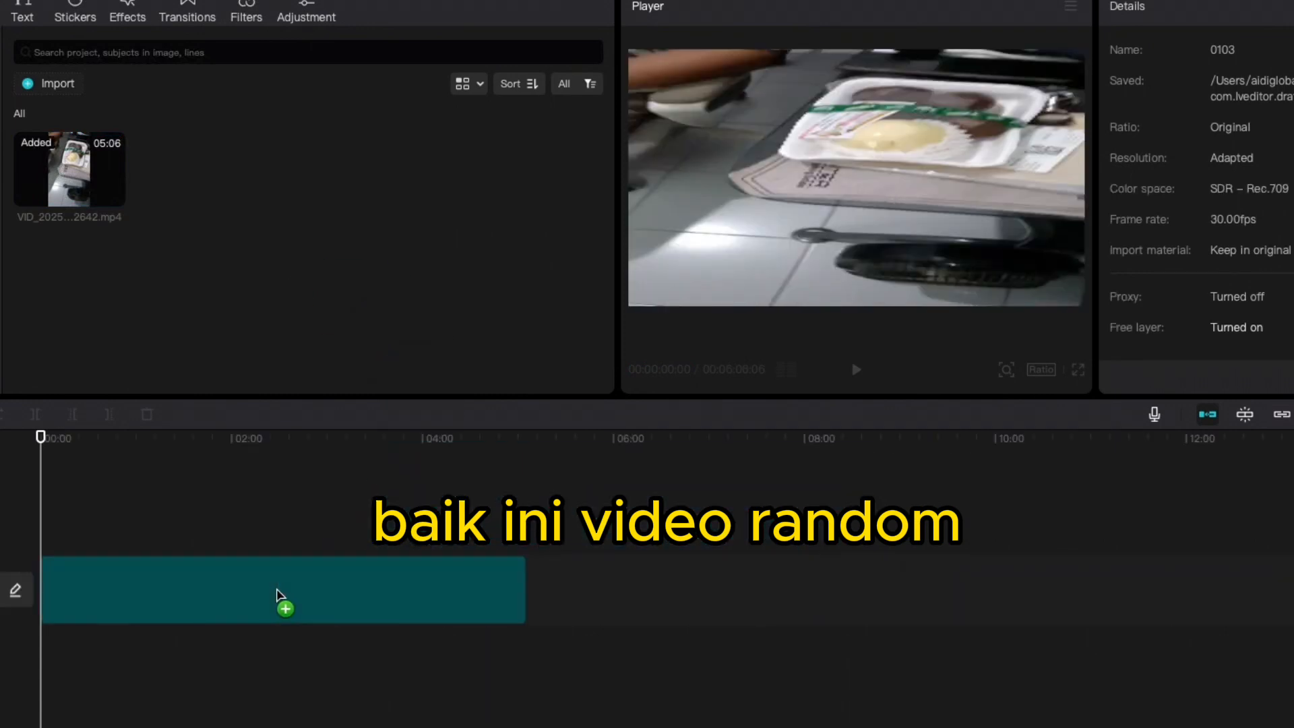
left_click(893, 223)
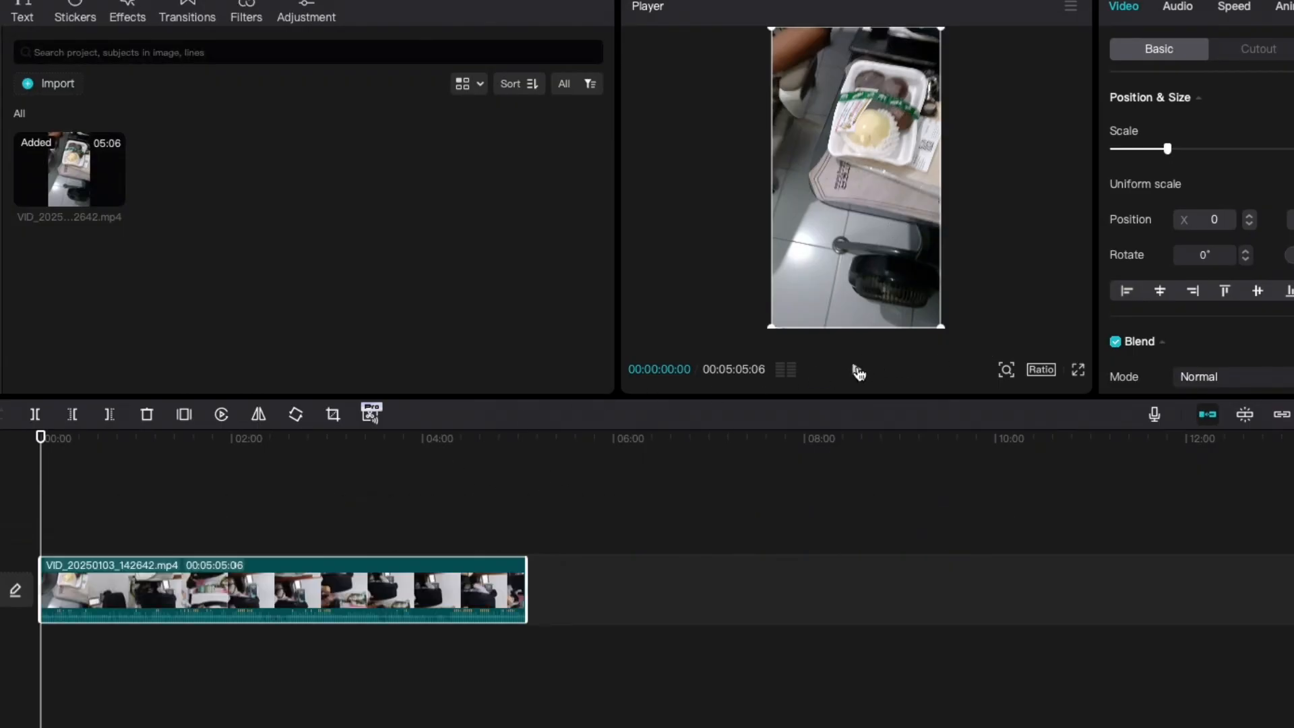
left_click(858, 371)
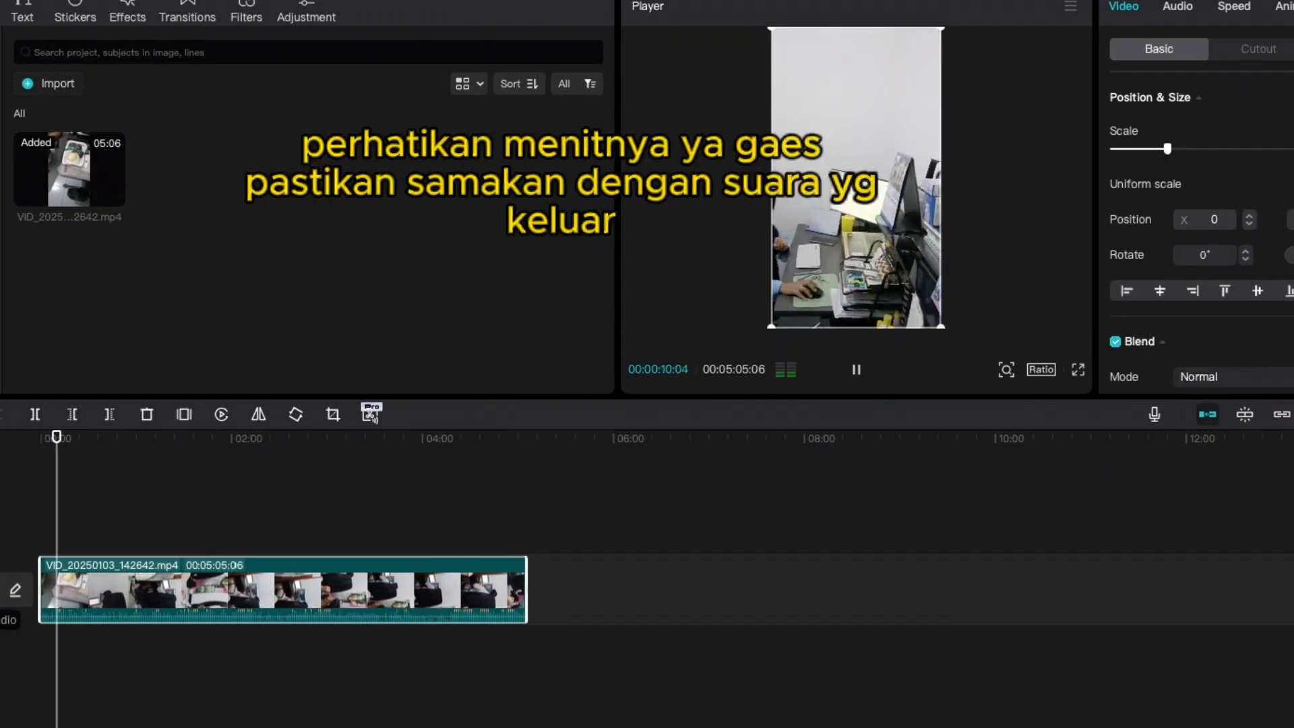
left_click(0, 591)
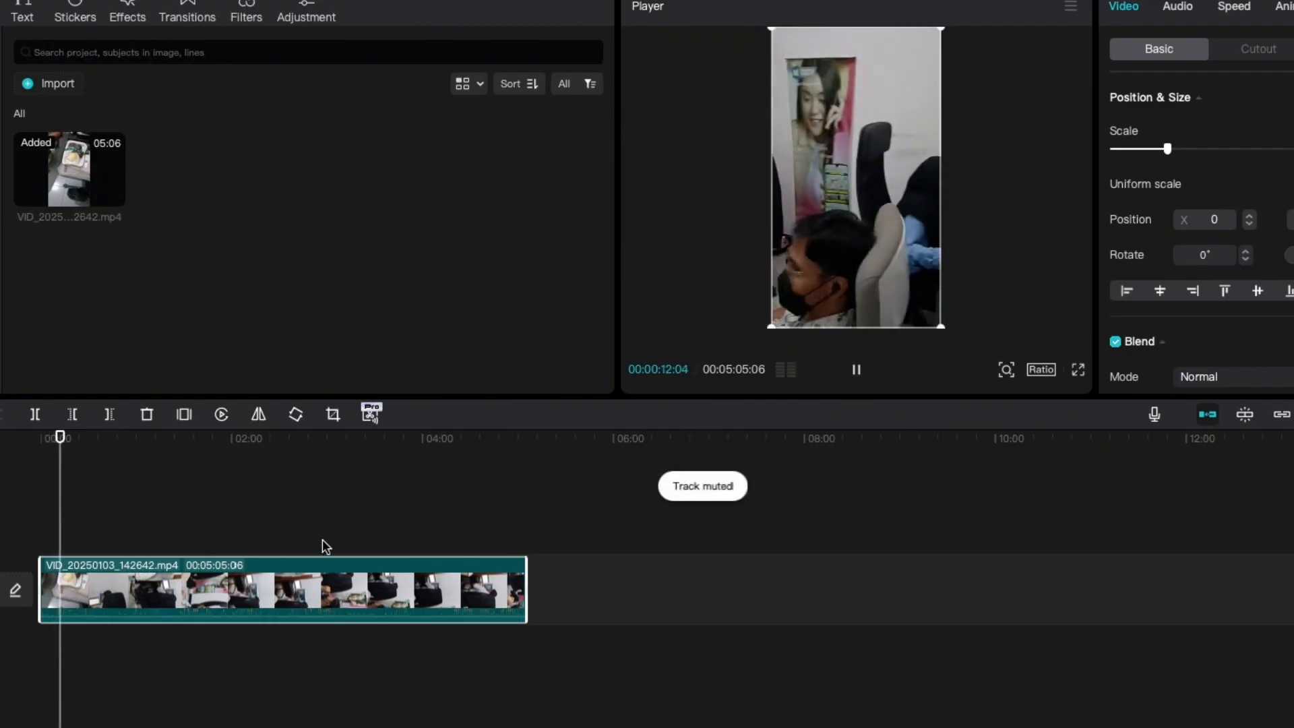
Scrub through roughly the first minute of the clip to check its timecodes, and return the playhead to the start.
left_click(81, 440)
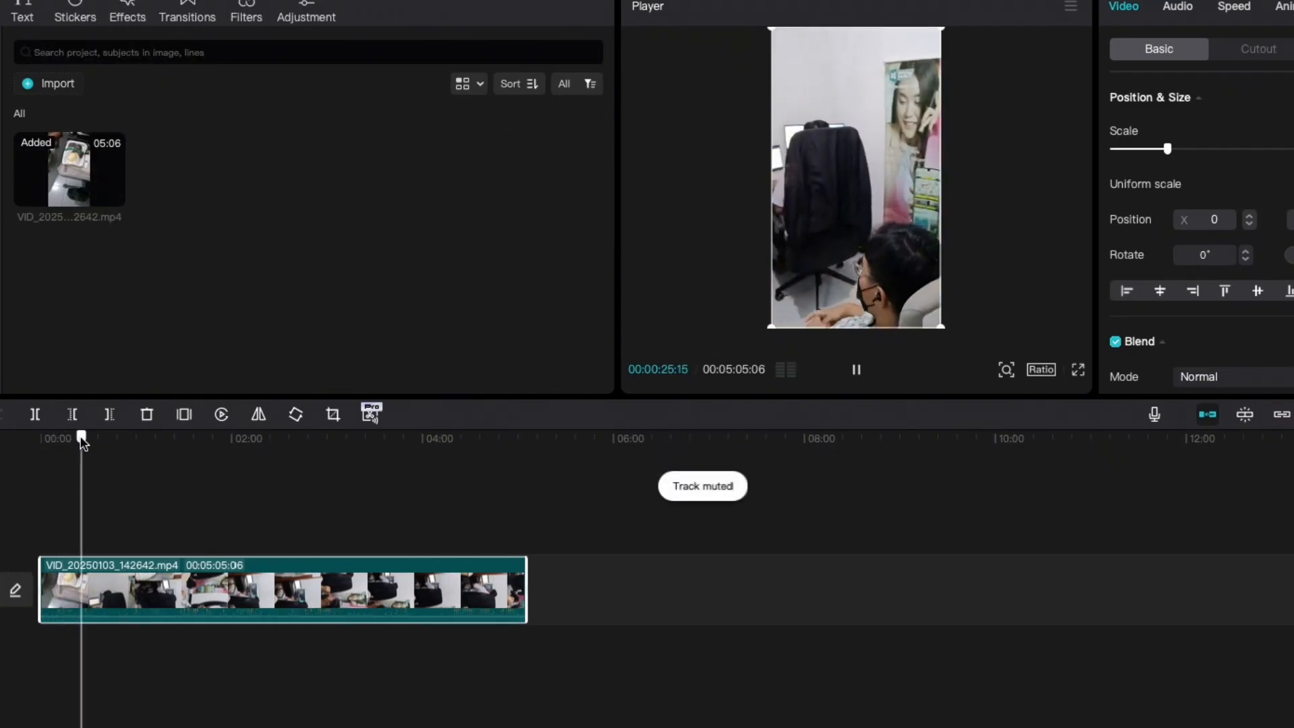
left_click(101, 442)
left_click(124, 439)
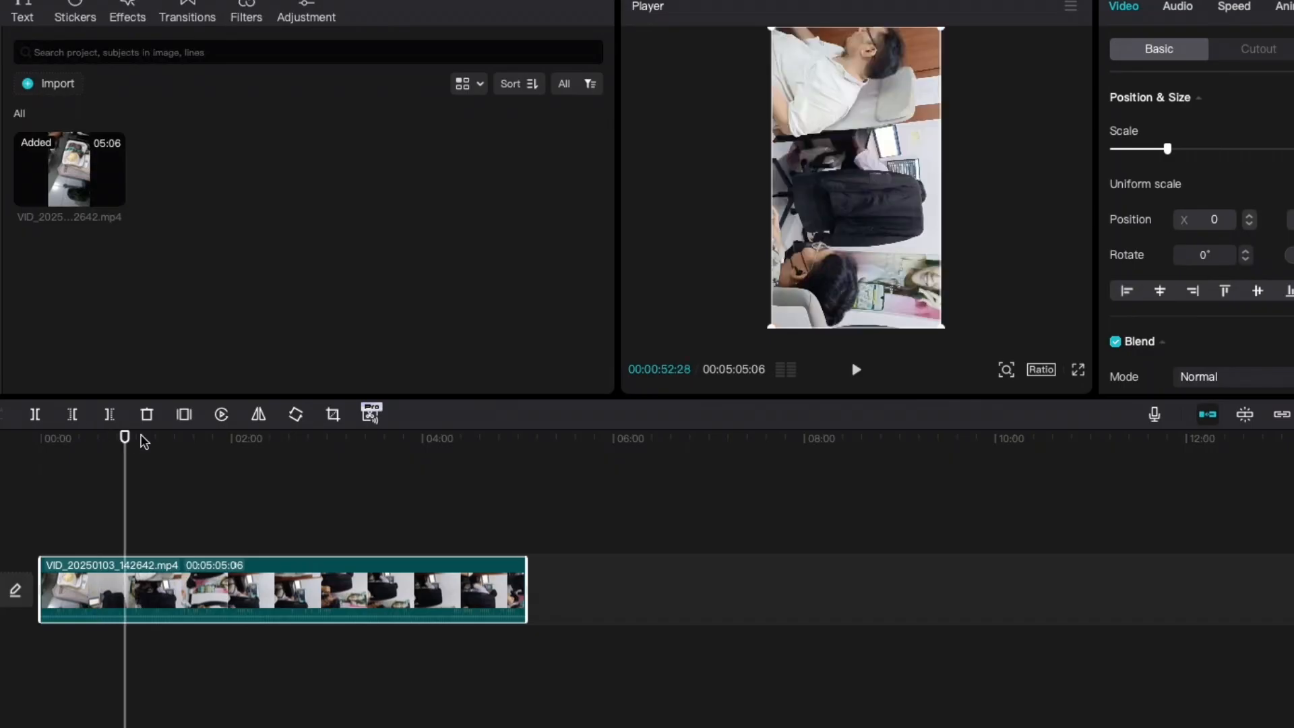
left_click(141, 439)
left_click(109, 439)
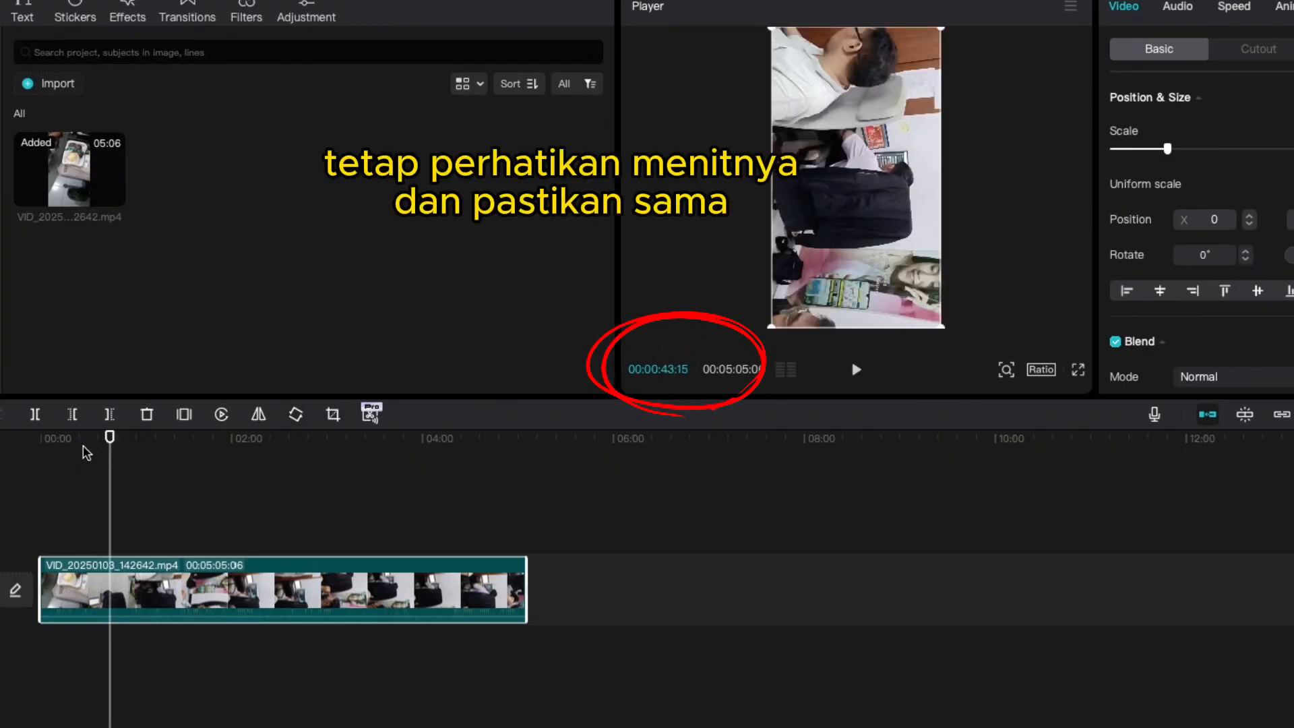
left_click_drag(102, 445, 34, 452)
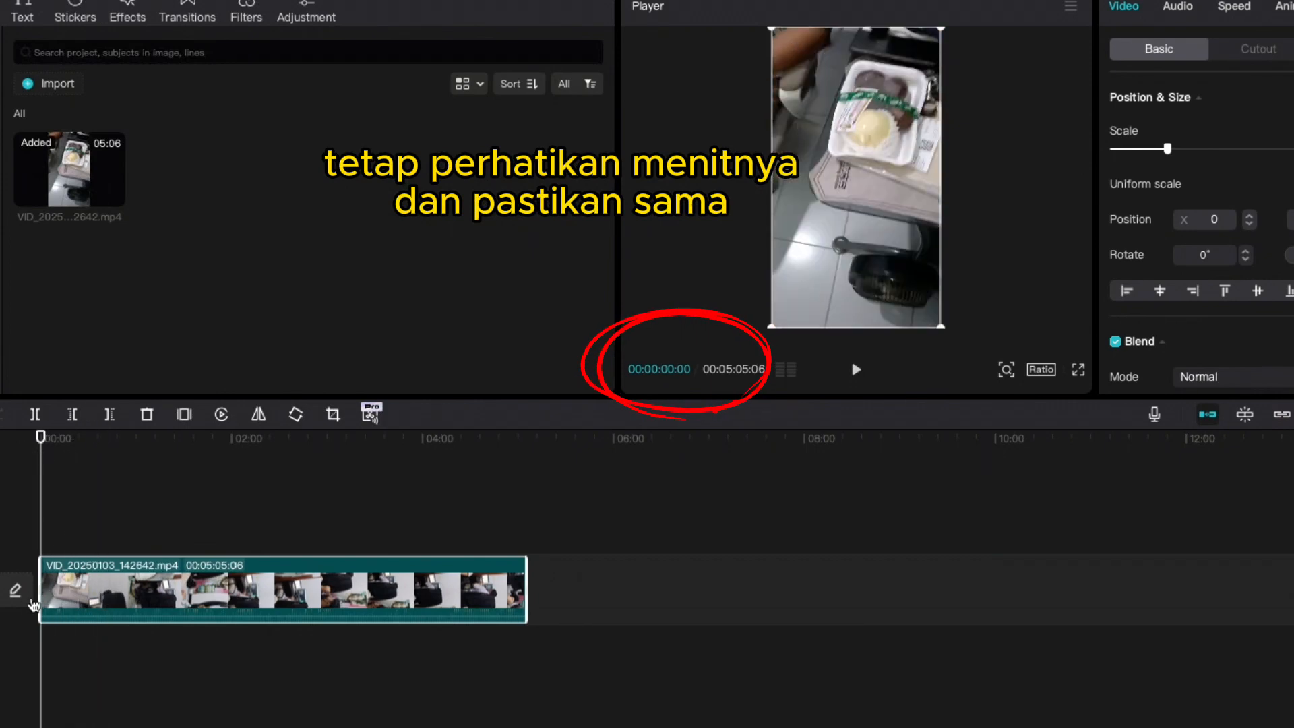
Play the clip up to 00:00:01:01, pause there, and enlarge its scale very slightly.
left_click(857, 372)
key("space")
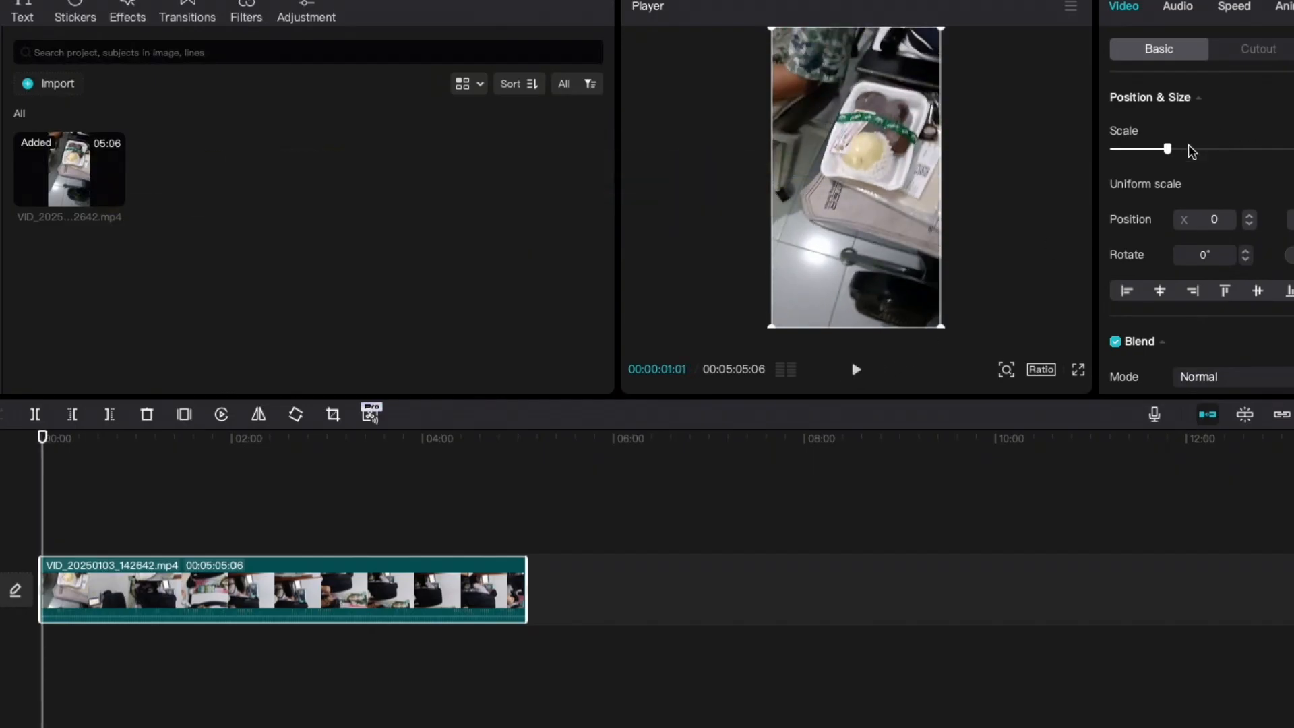
mouse_move(1167, 149)
left_mouse_down()
mouse_move(1182, 148)
mouse_move(1169, 152)
left_mouse_up()
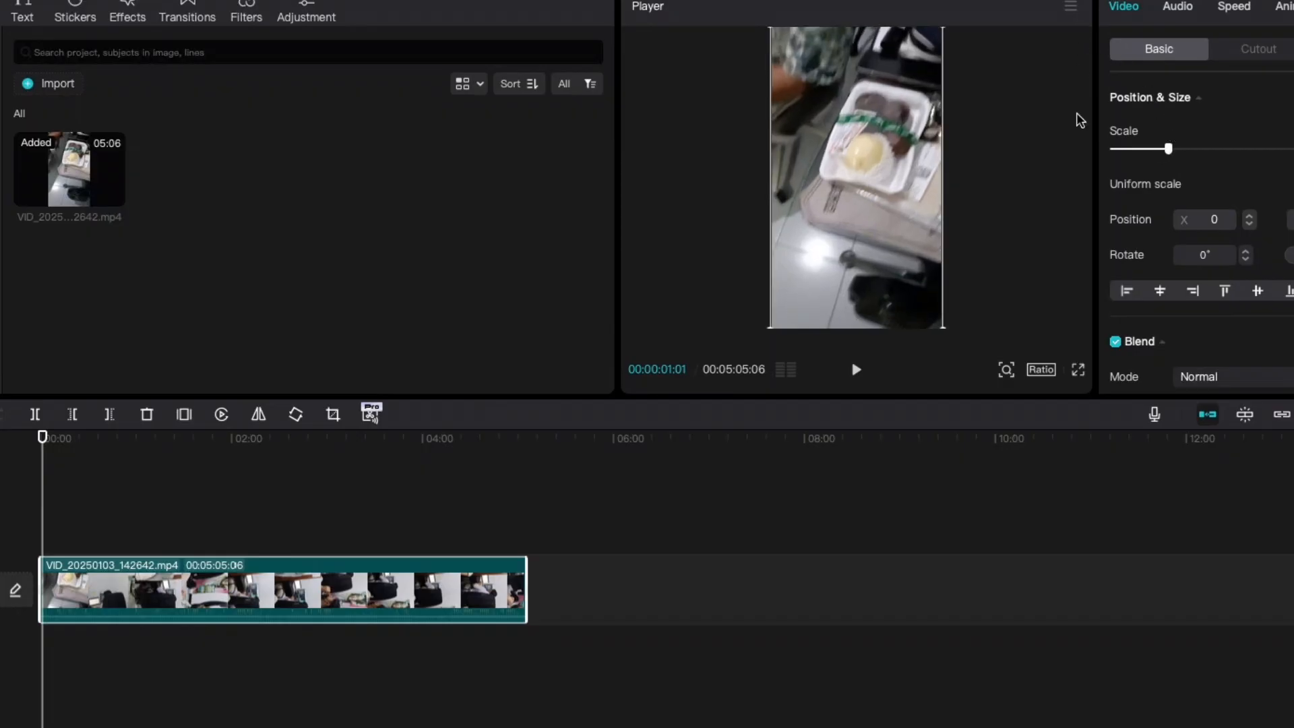
Preview the clip's opening seconds in full screen, exit to the editor, and return the playhead to 00:00:00:00.
left_click(1079, 370)
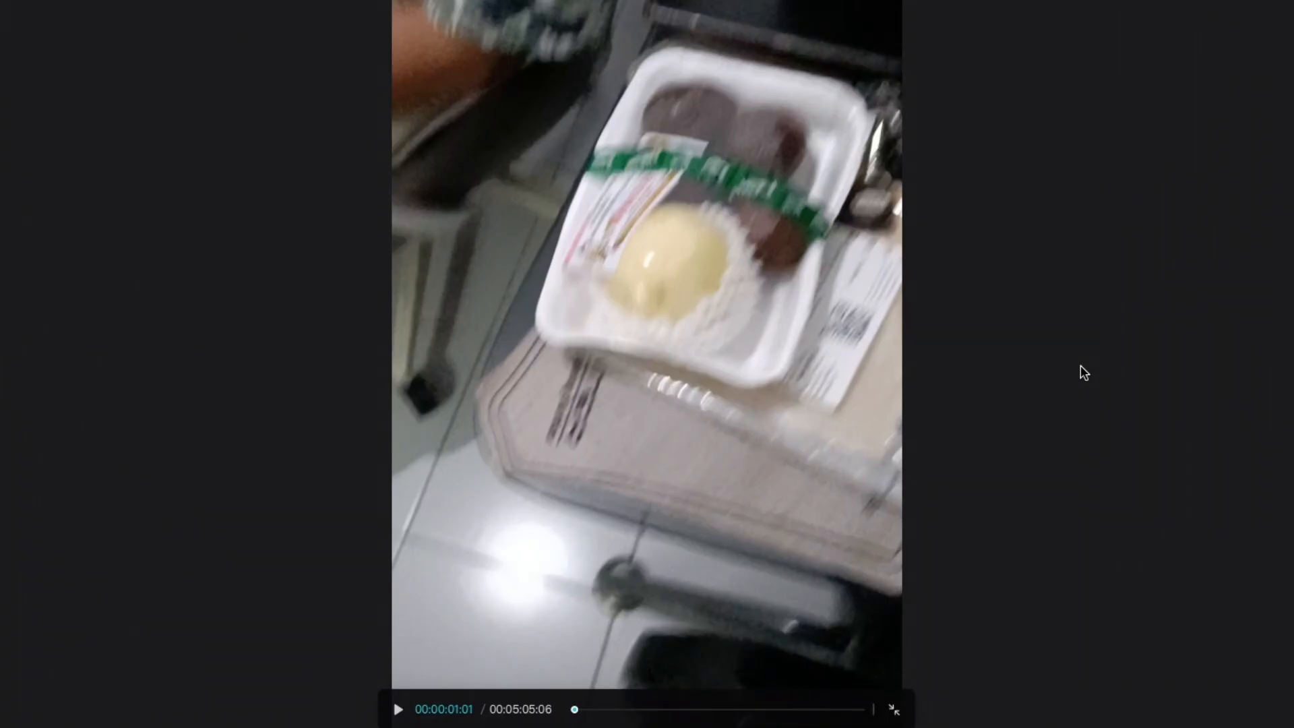
left_click(398, 709)
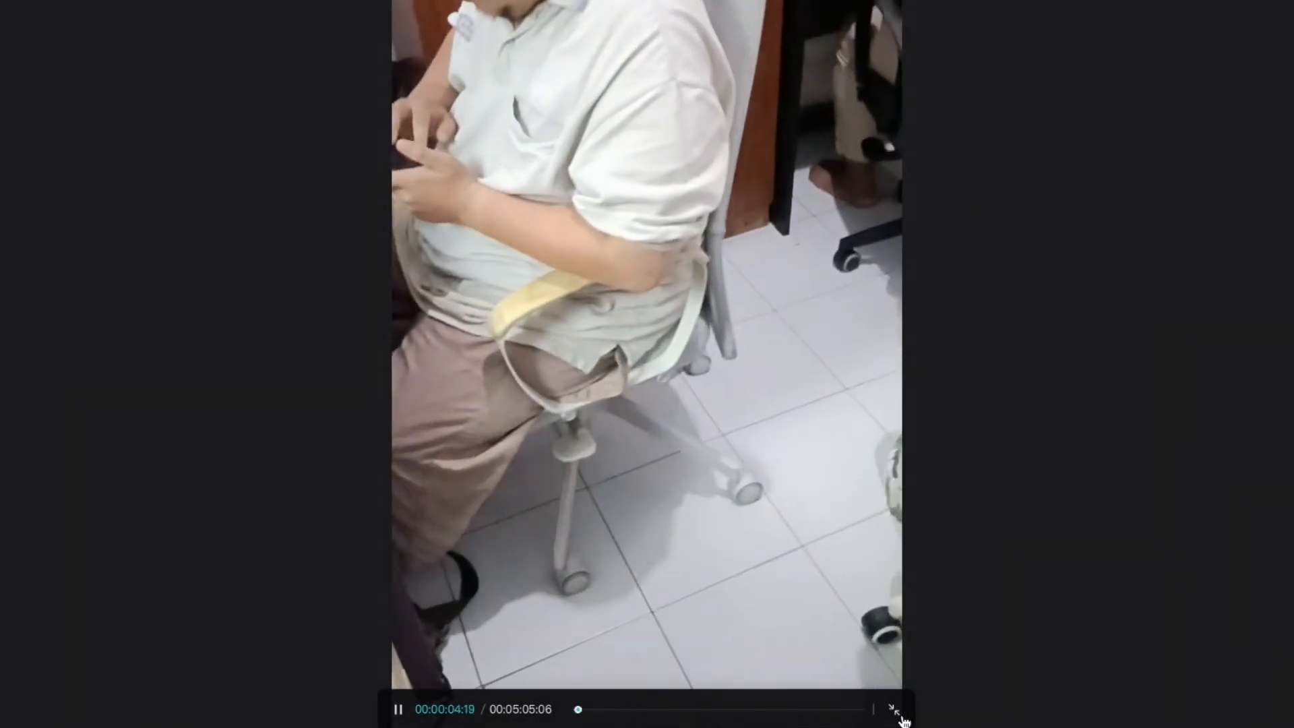
key("Escape")
key("space")
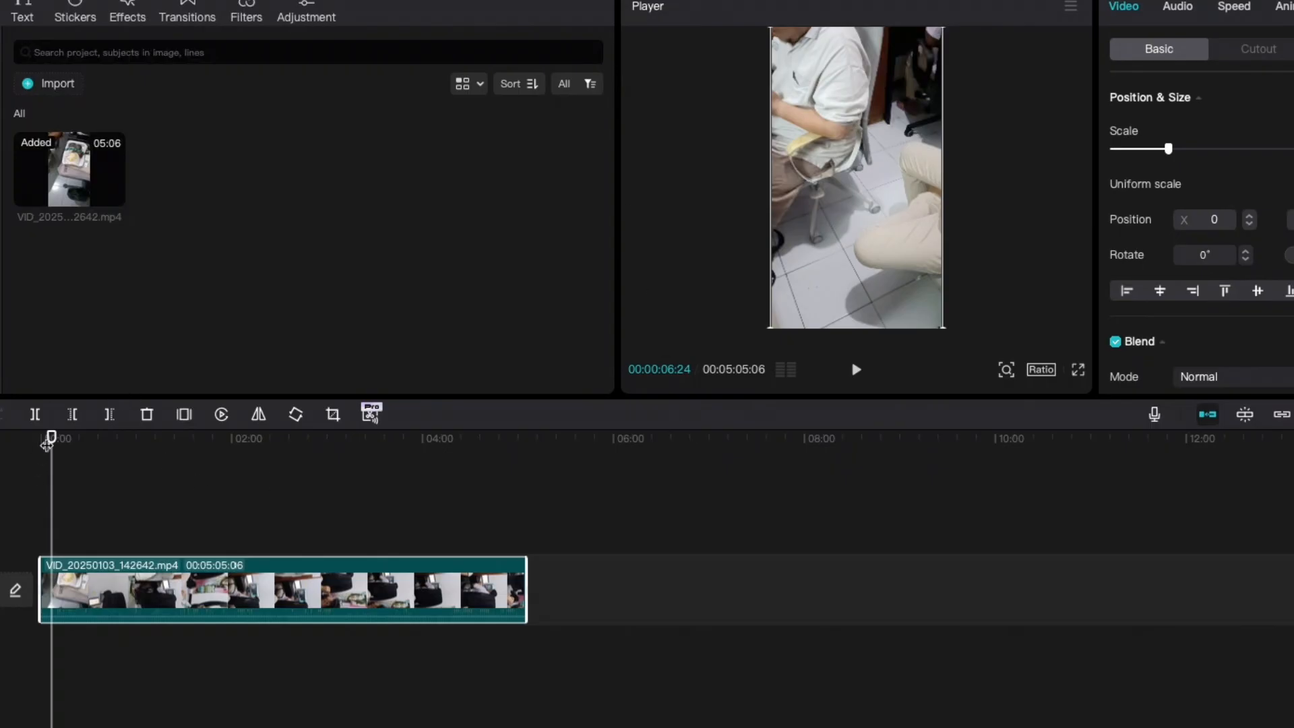
left_click_drag(51, 438, 40, 438)
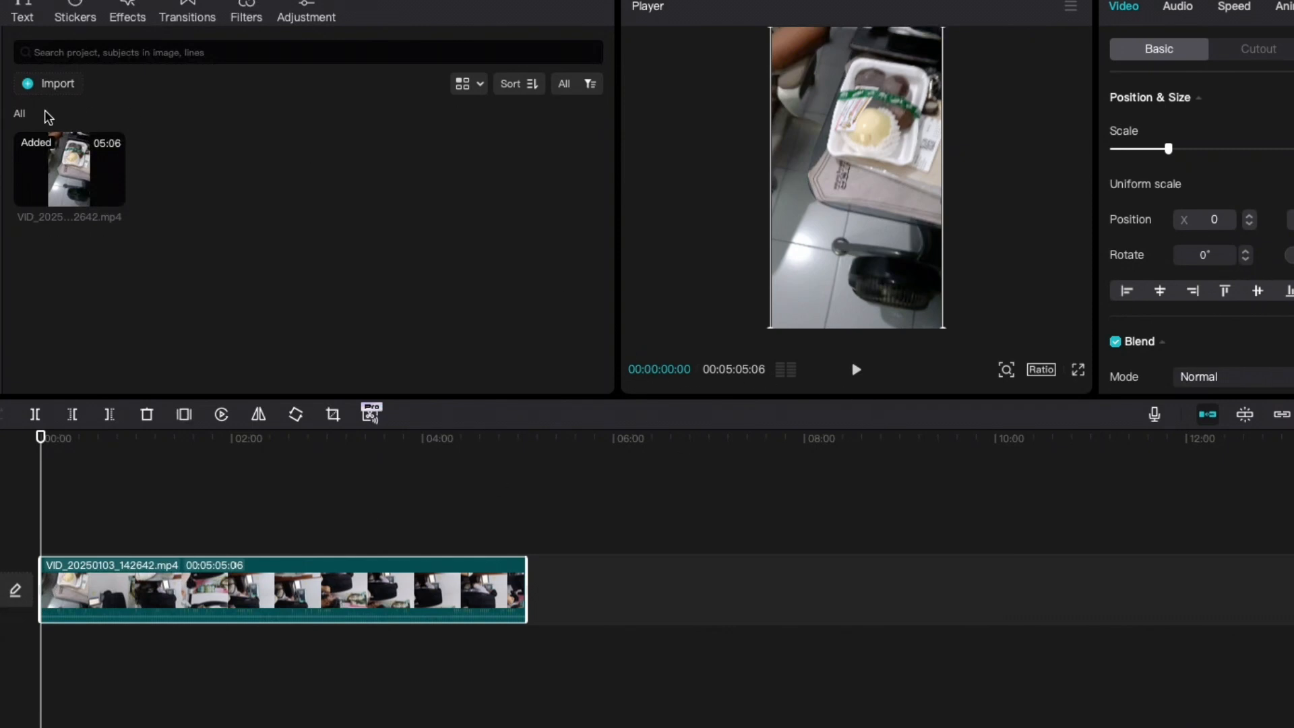
Show the text options and preview the default text style over the video.
left_click(20, 6)
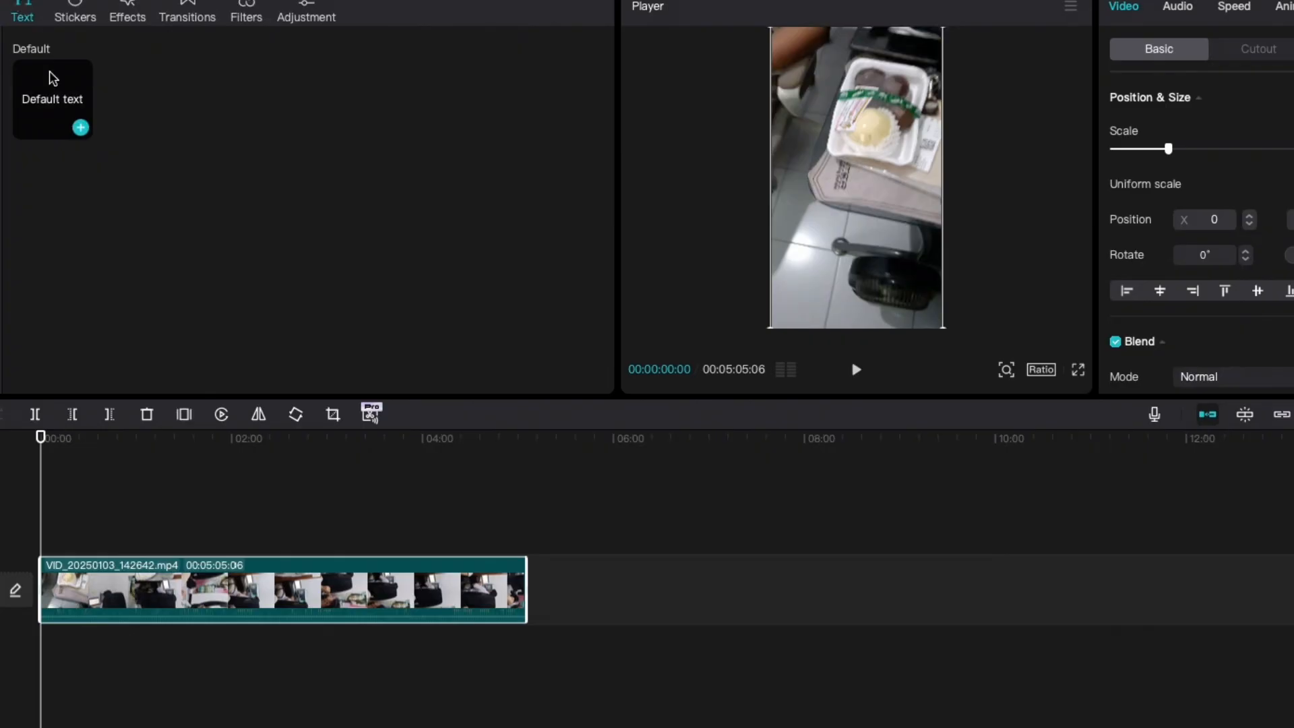
left_click(47, 89)
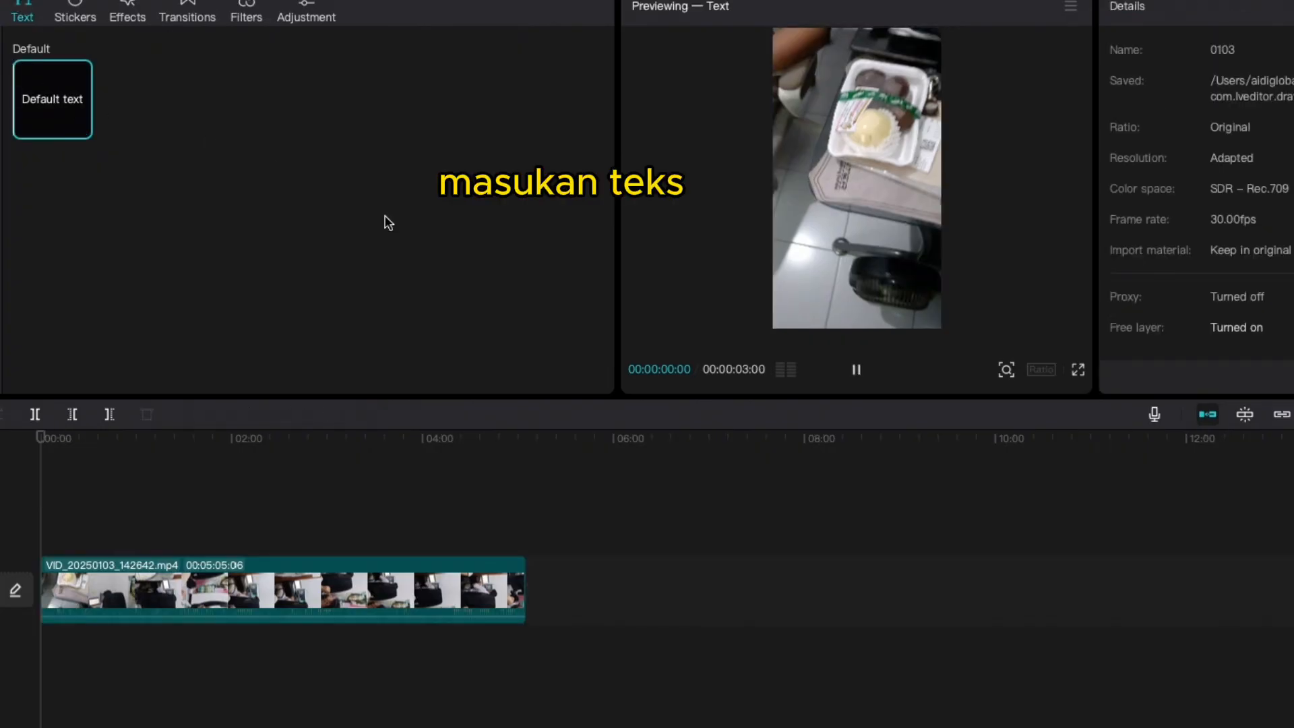
key("space")
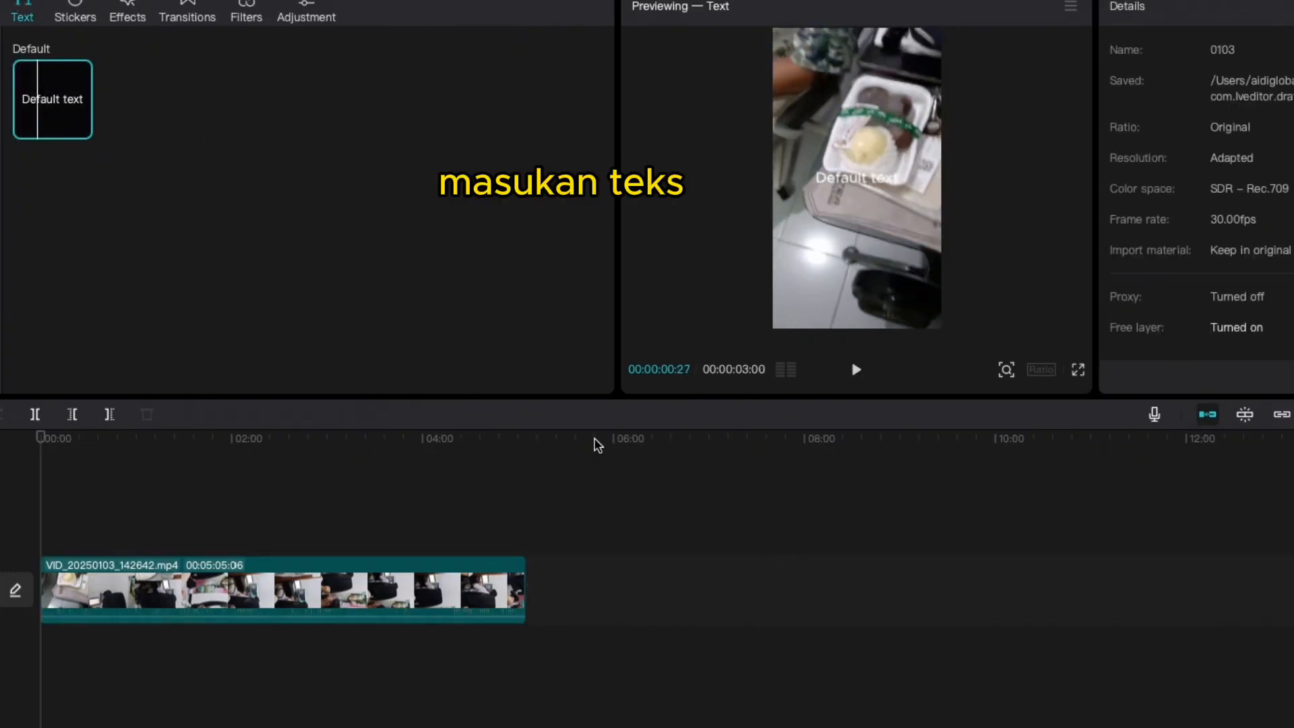
Switch to the TurboScribe transcript and copy the 0:00 line "Ada apa ini?".
key("ctrl+Up")
left_click(177, 645)
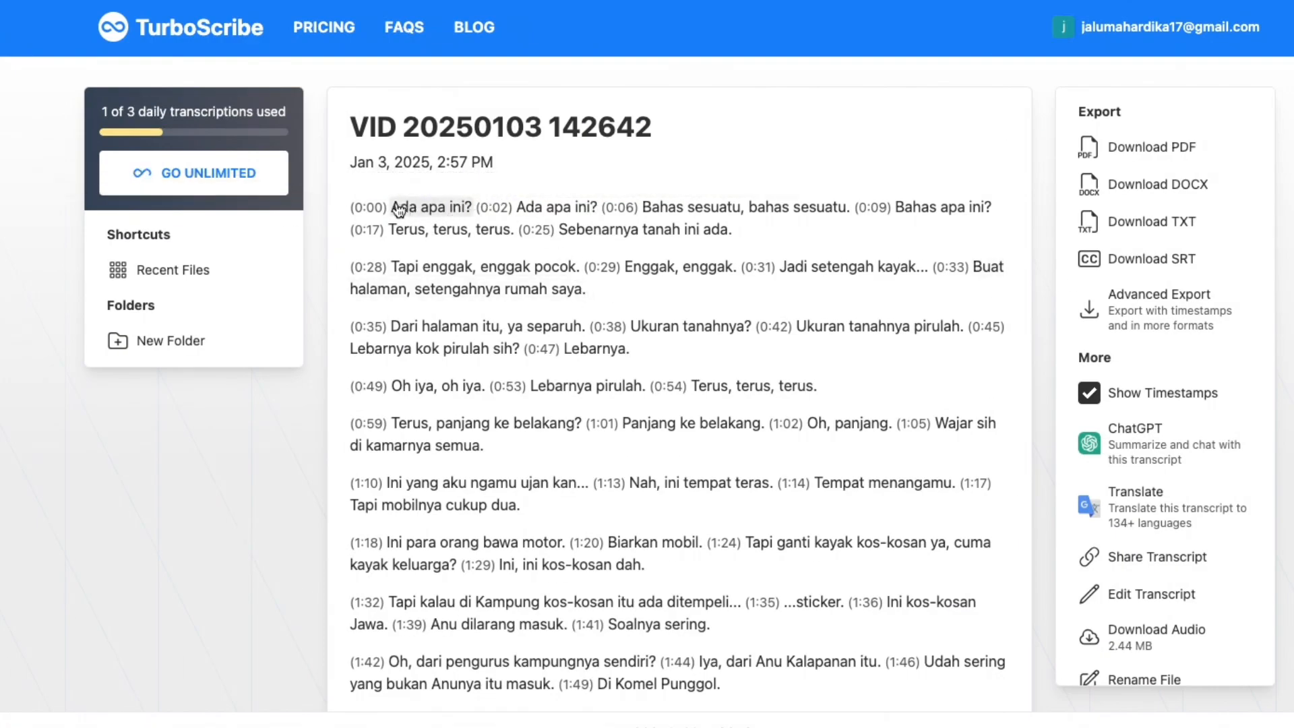
right_click(436, 208)
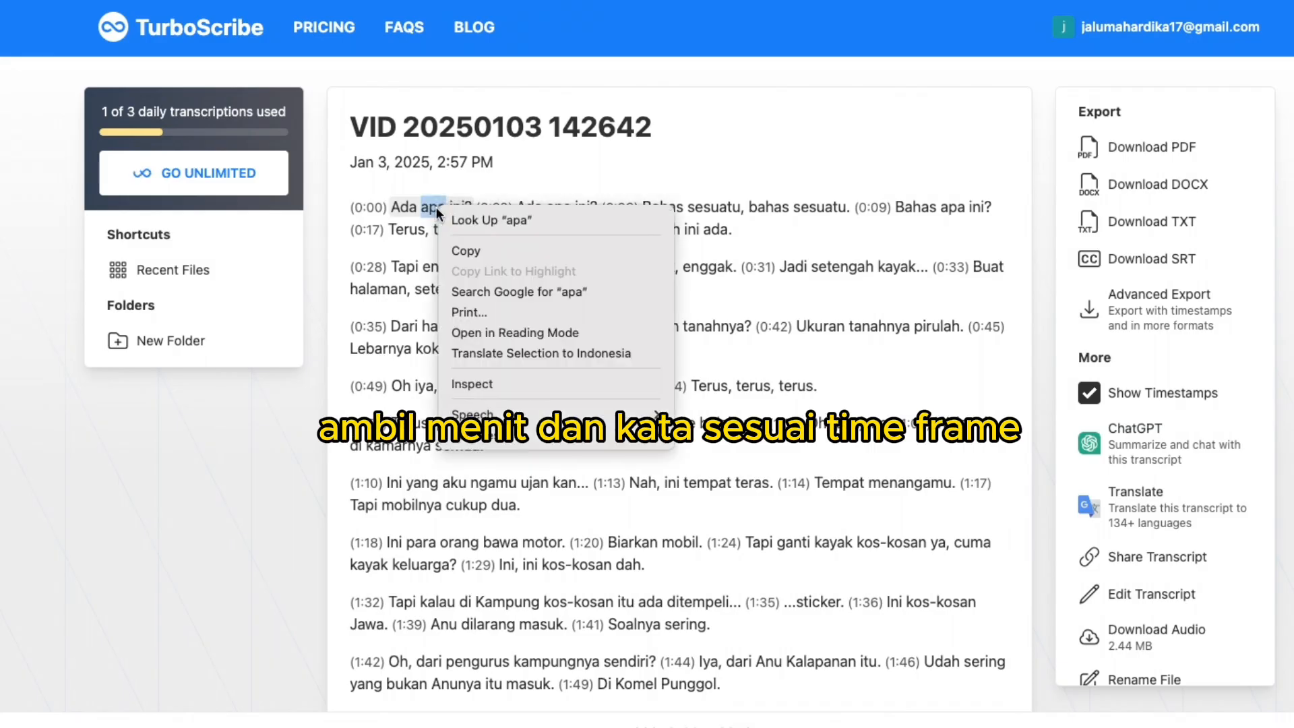
left_click(384, 201)
left_click_drag(389, 205, 480, 202)
key("ctrl+c")
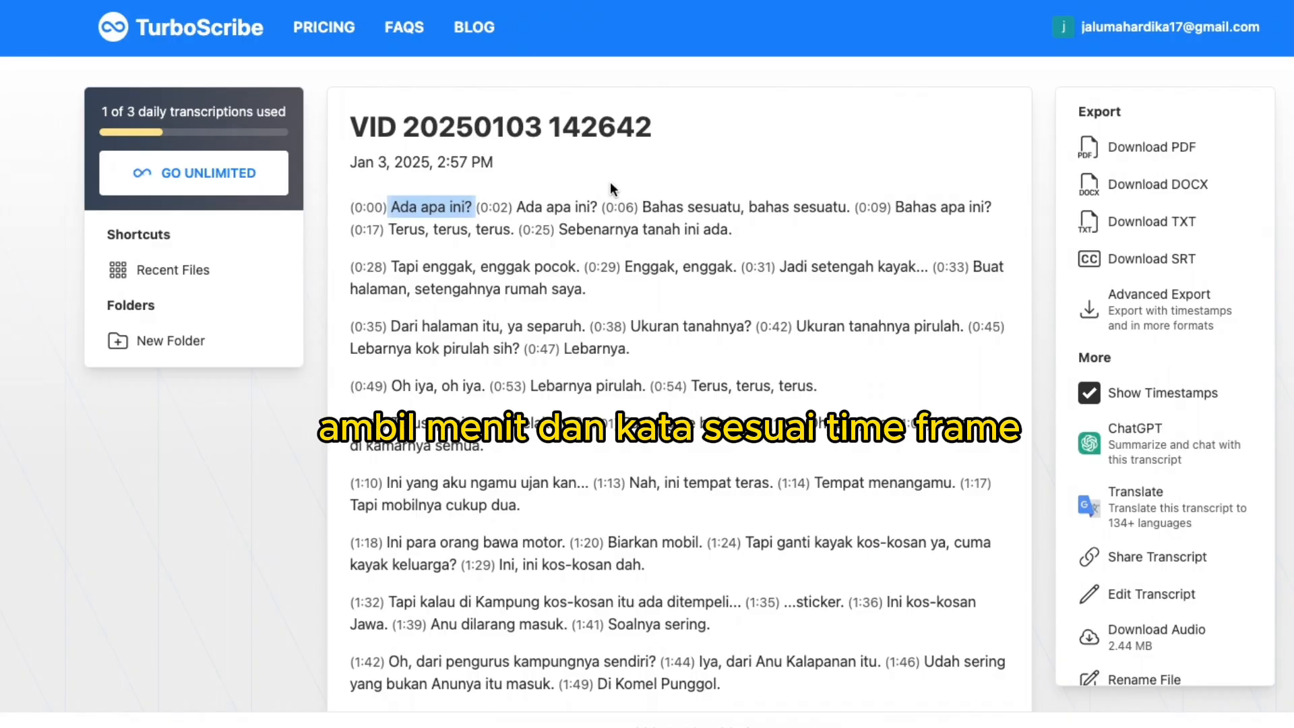
Back in CapCut, add a default text clip above the video and align it with the start of the timeline.
key("ctrl+Up")
left_click(1116, 304)
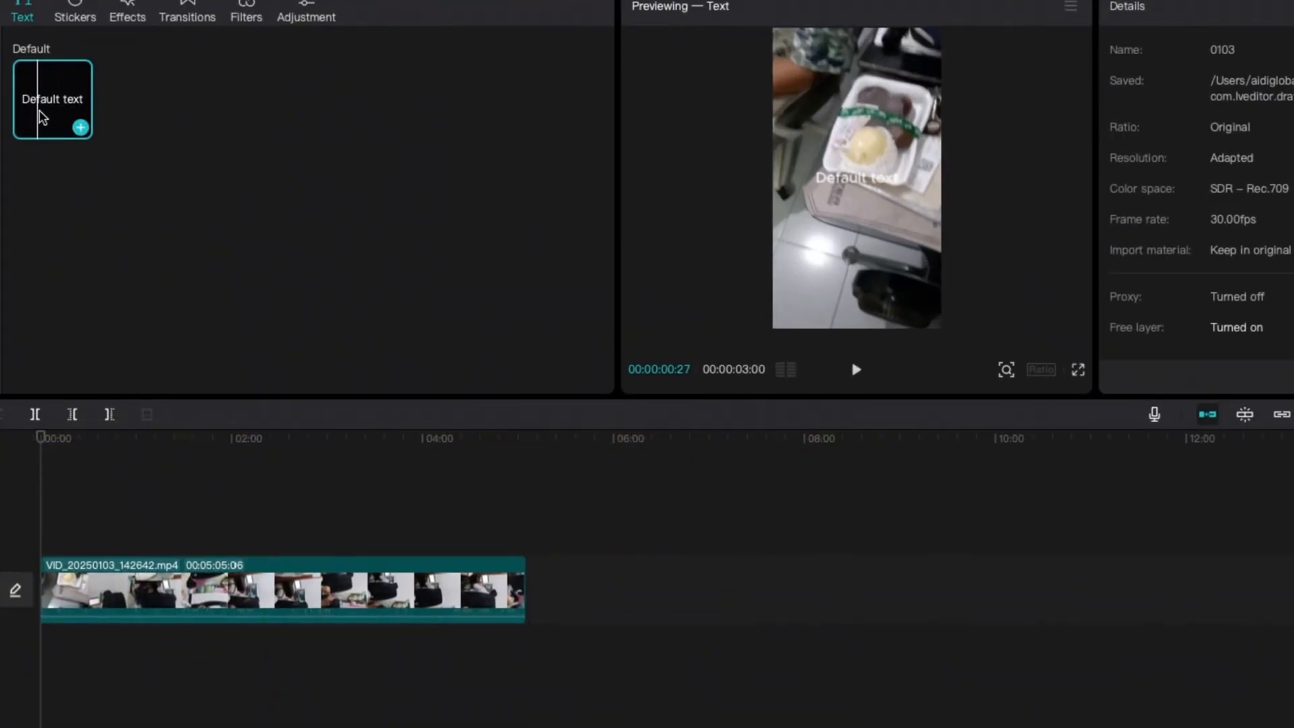
left_click_drag(48, 102, 111, 519)
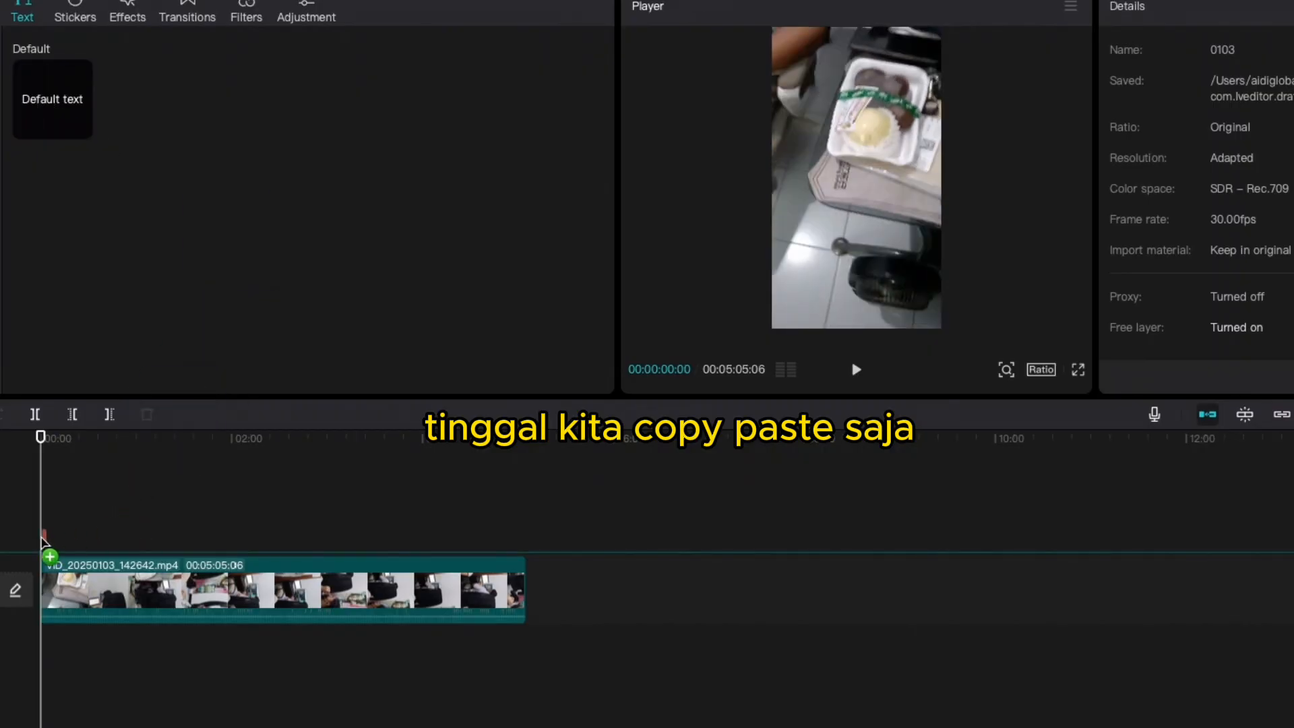
left_click_drag(42, 540, 44, 539)
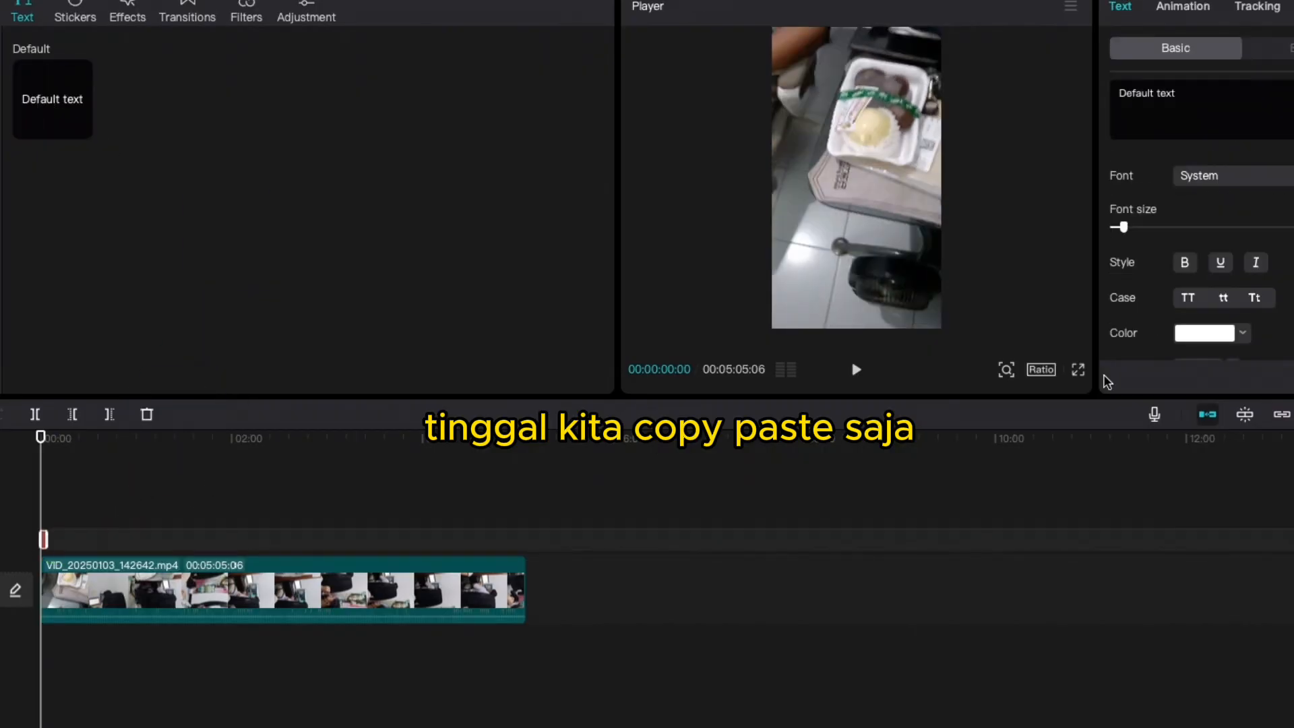
scroll(192, 529, "up", 5)
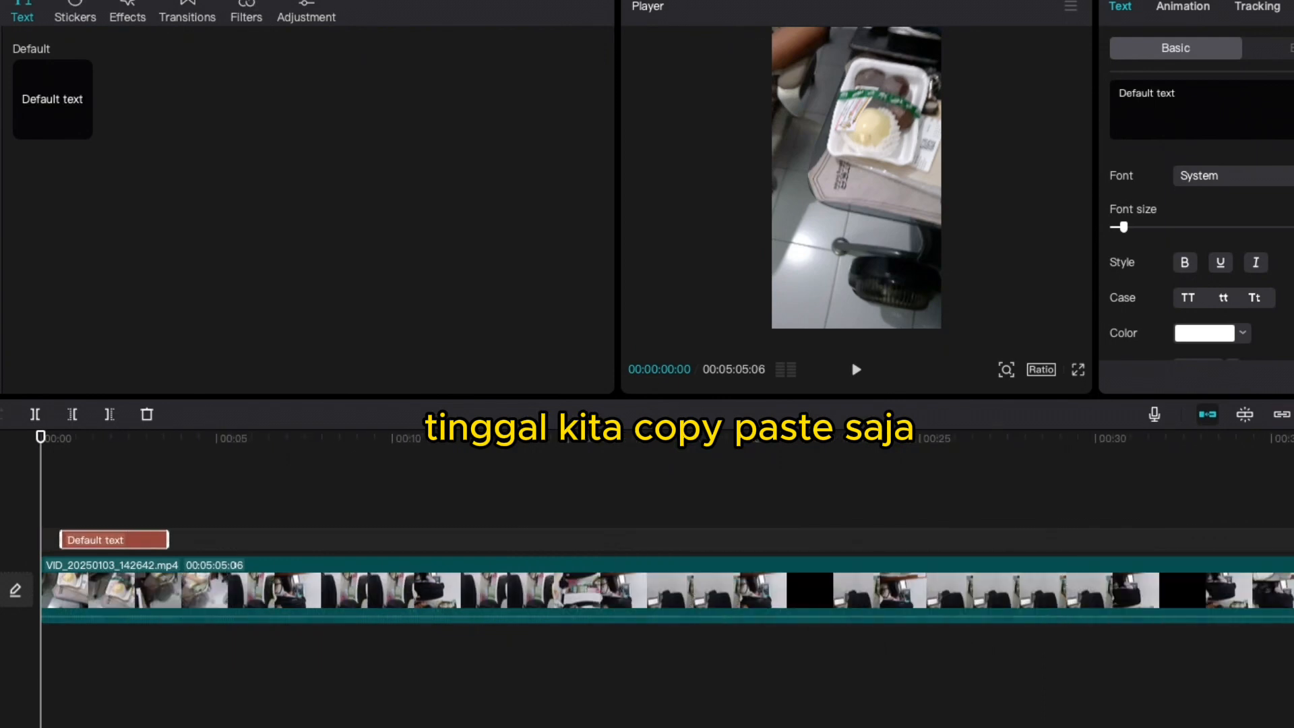
left_click_drag(116, 545, 93, 552)
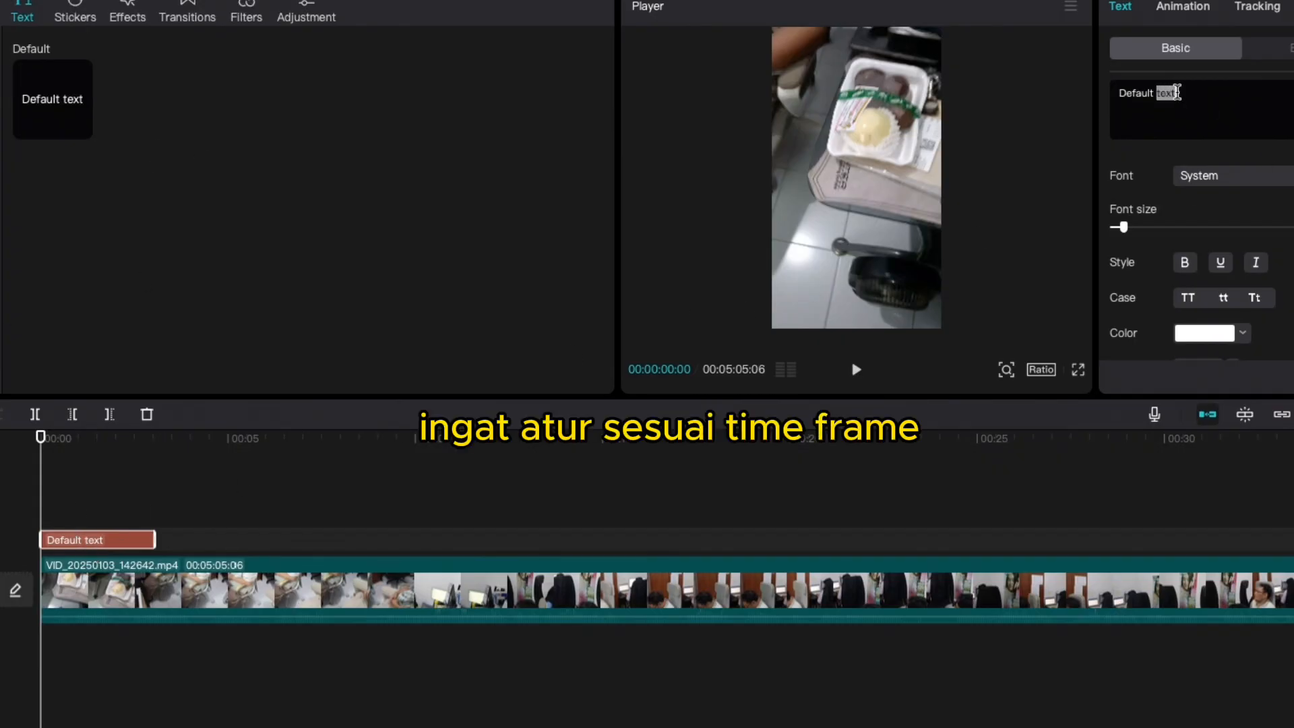
Replace the text clip's wording with "Ada apa ini?" and play the opening up to 00:00:01:08.
key("ctrl+v")
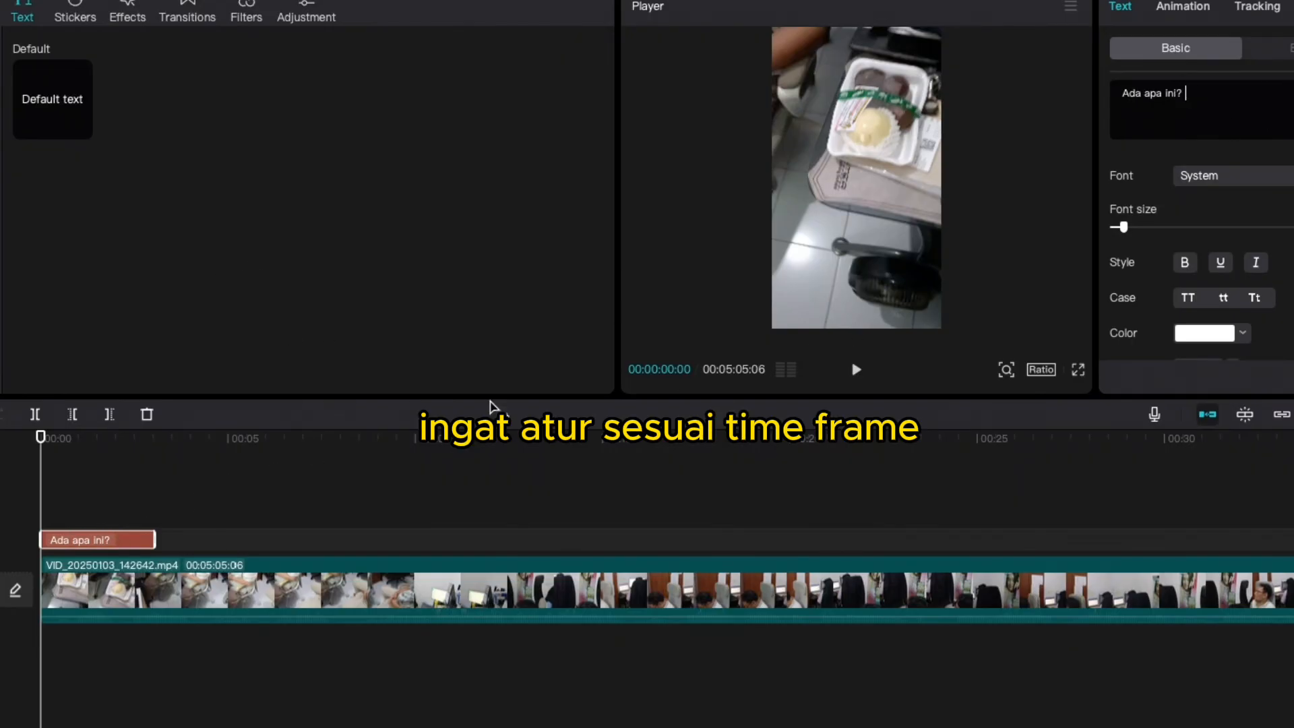
left_click(856, 371)
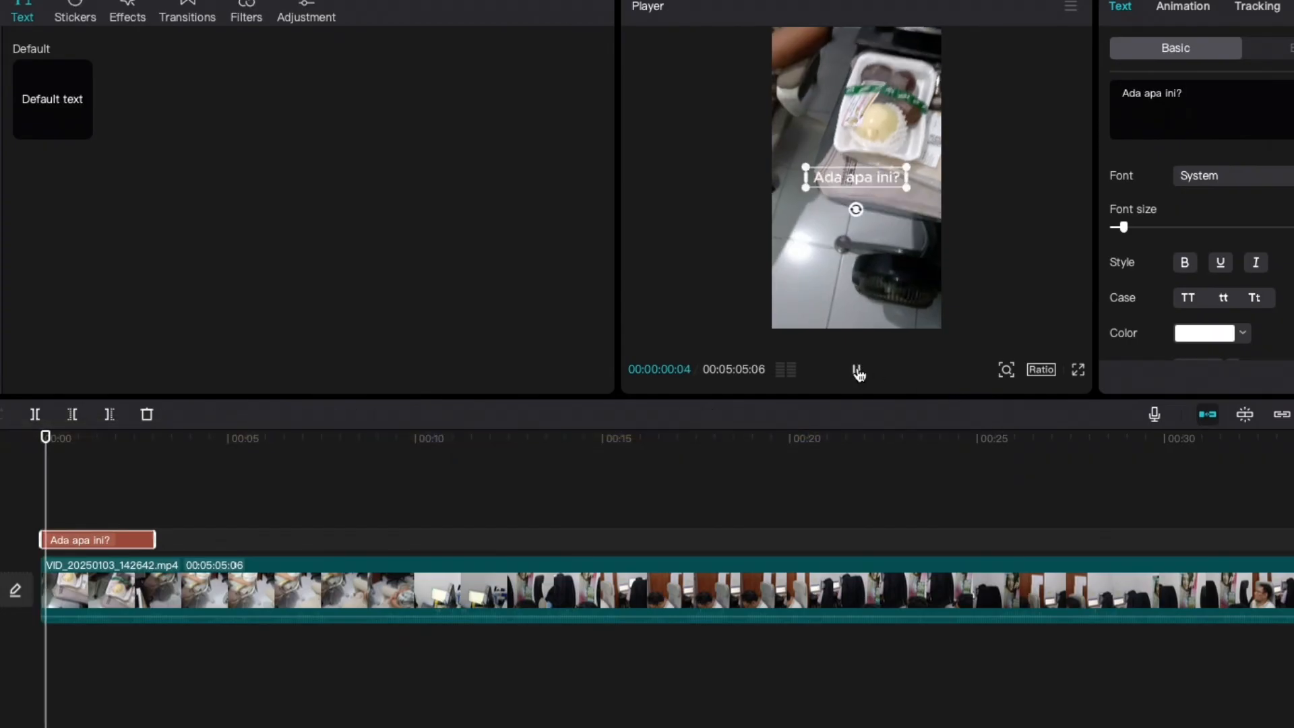
left_click(857, 371)
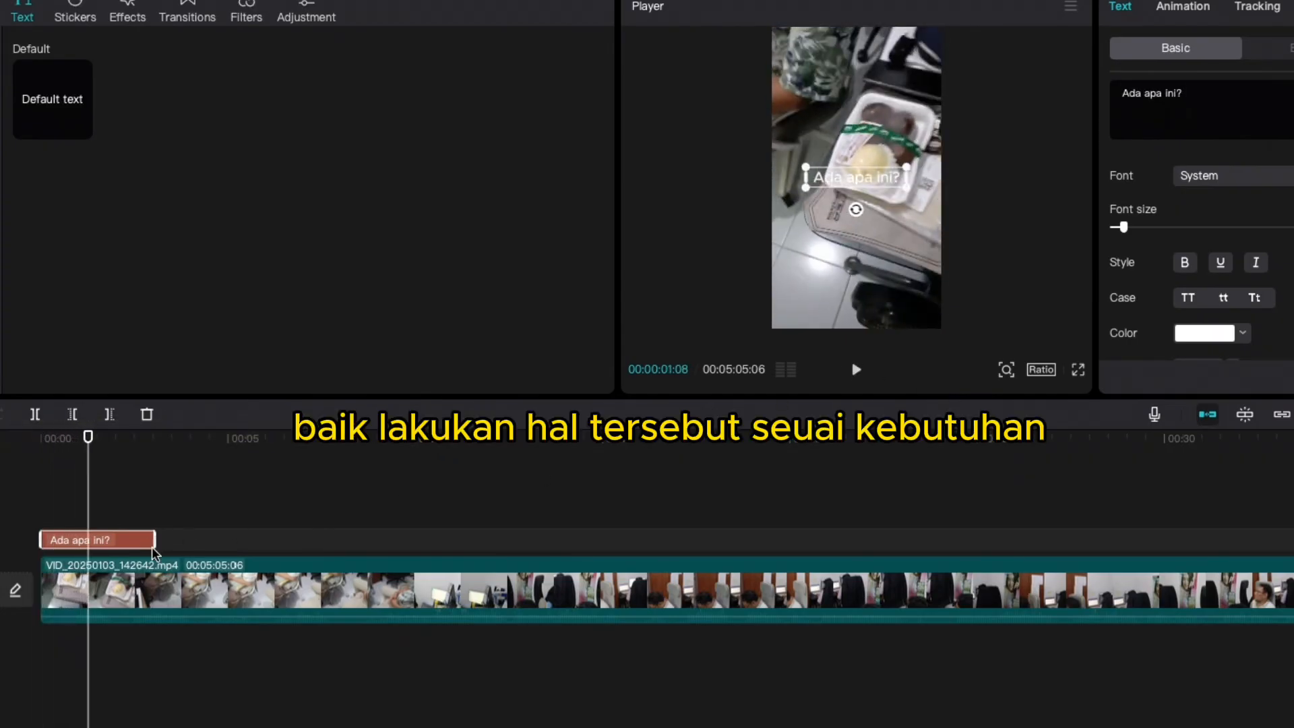
Unmute the video track and play on to 00:00:04:27 to check the first caption against the speech.
left_click(0, 590)
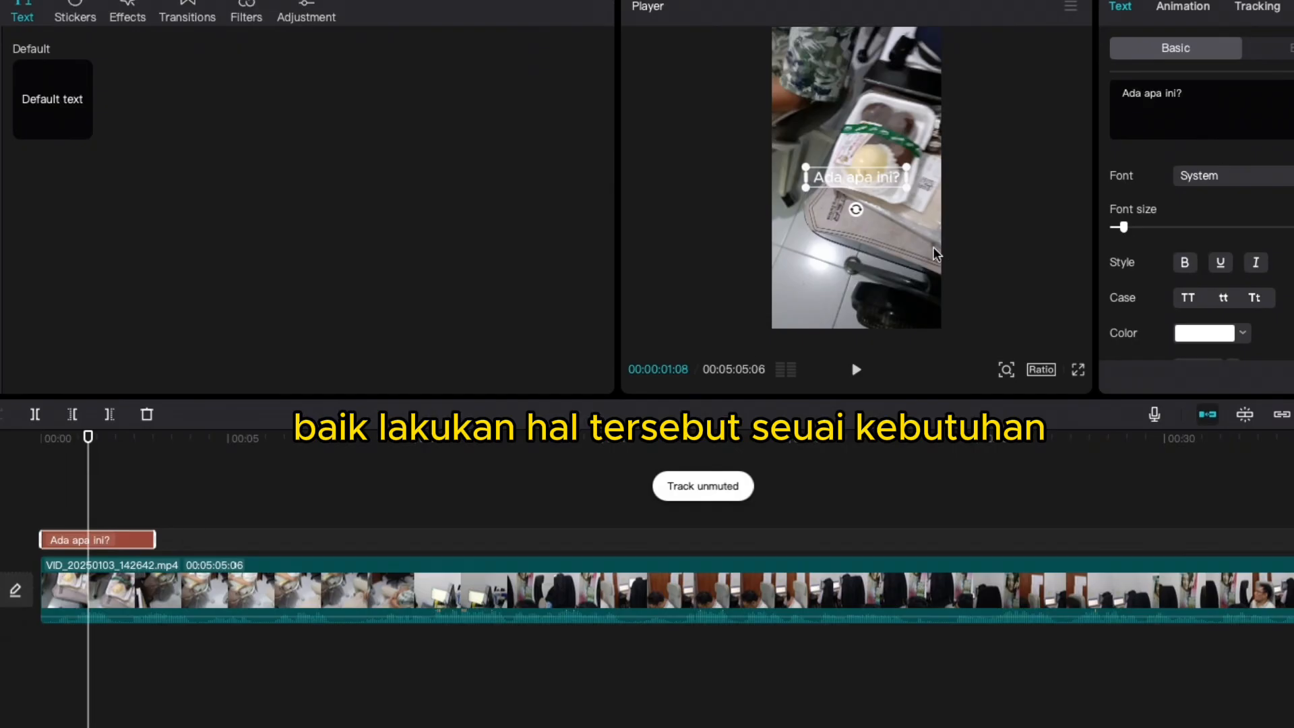
left_click(860, 377)
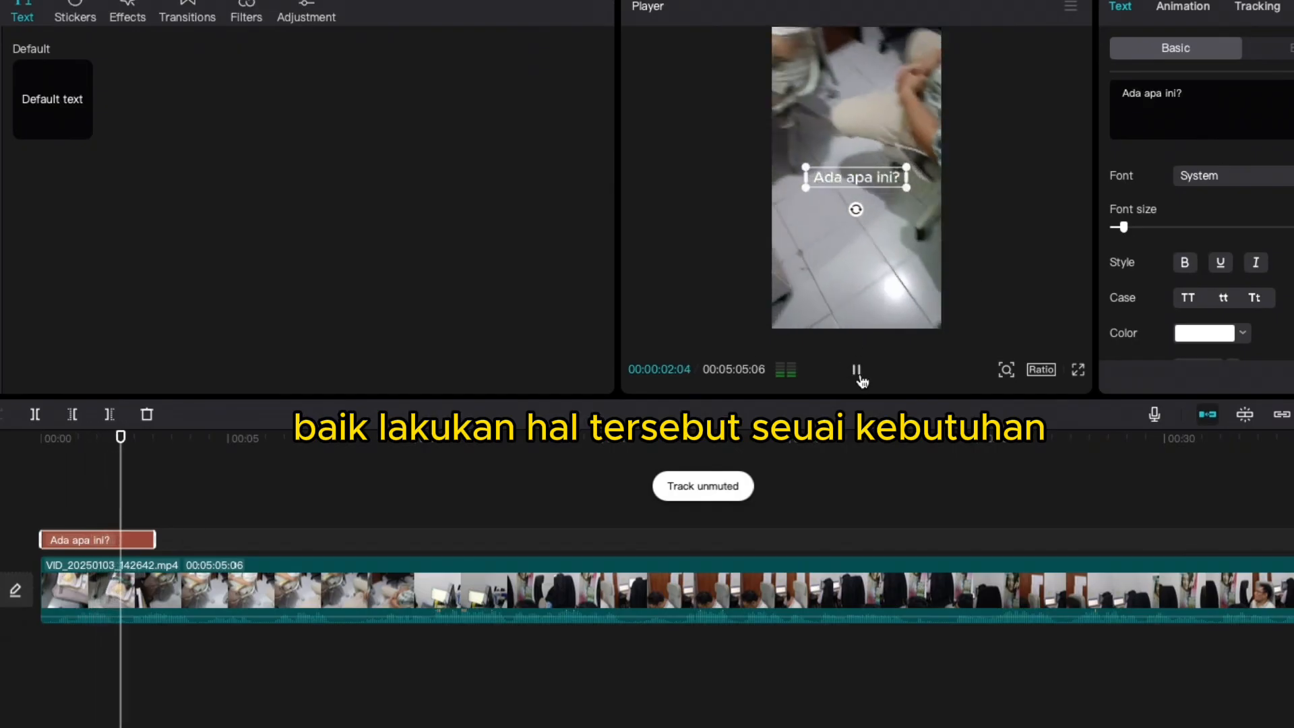
key("space")
key("space")
key("space")
Switch to the TurboScribe transcript and select the 0:00 line "Ada apa ini?" to check its timing.
key("ctrl+Up")
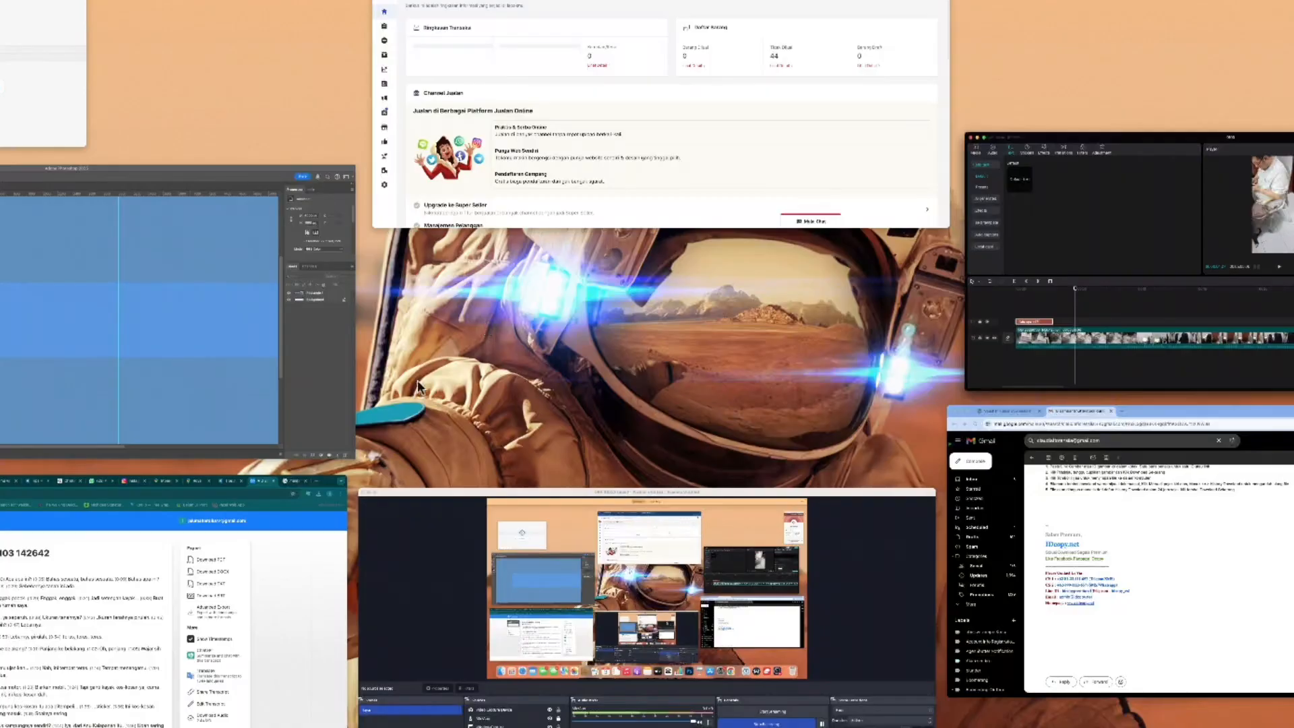
left_click(123, 577)
left_click_drag(385, 212, 492, 218)
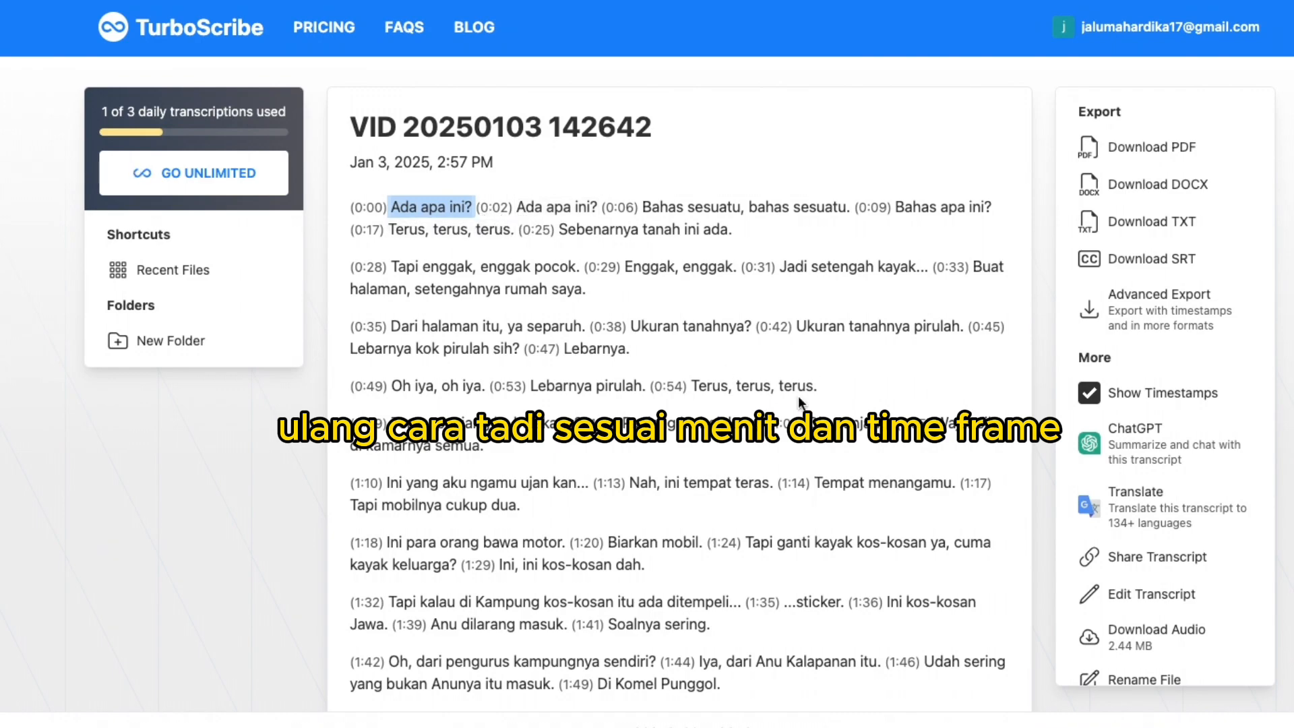
Back in CapCut, add a second default text clip on a new track at about 2 seconds and bring the playhead to 00:00:02:03.
key("ctrl+Up")
left_click(1098, 370)
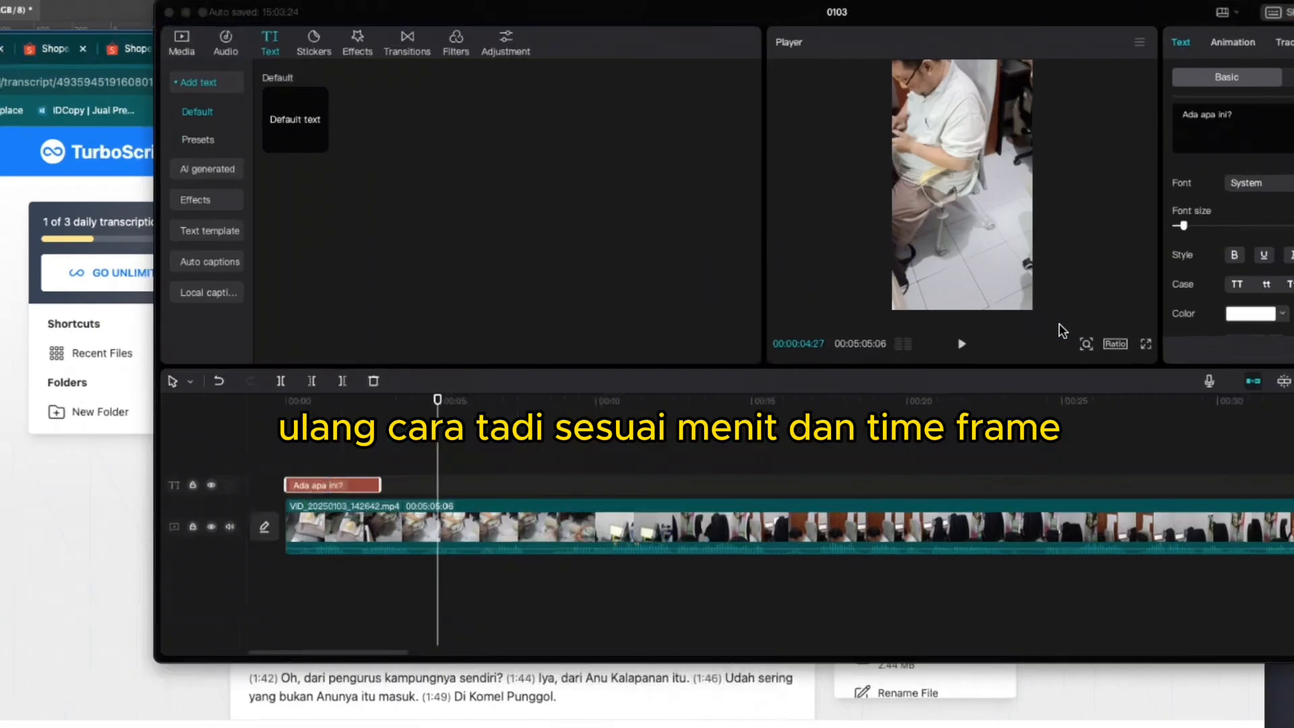
mouse_move(81, 132)
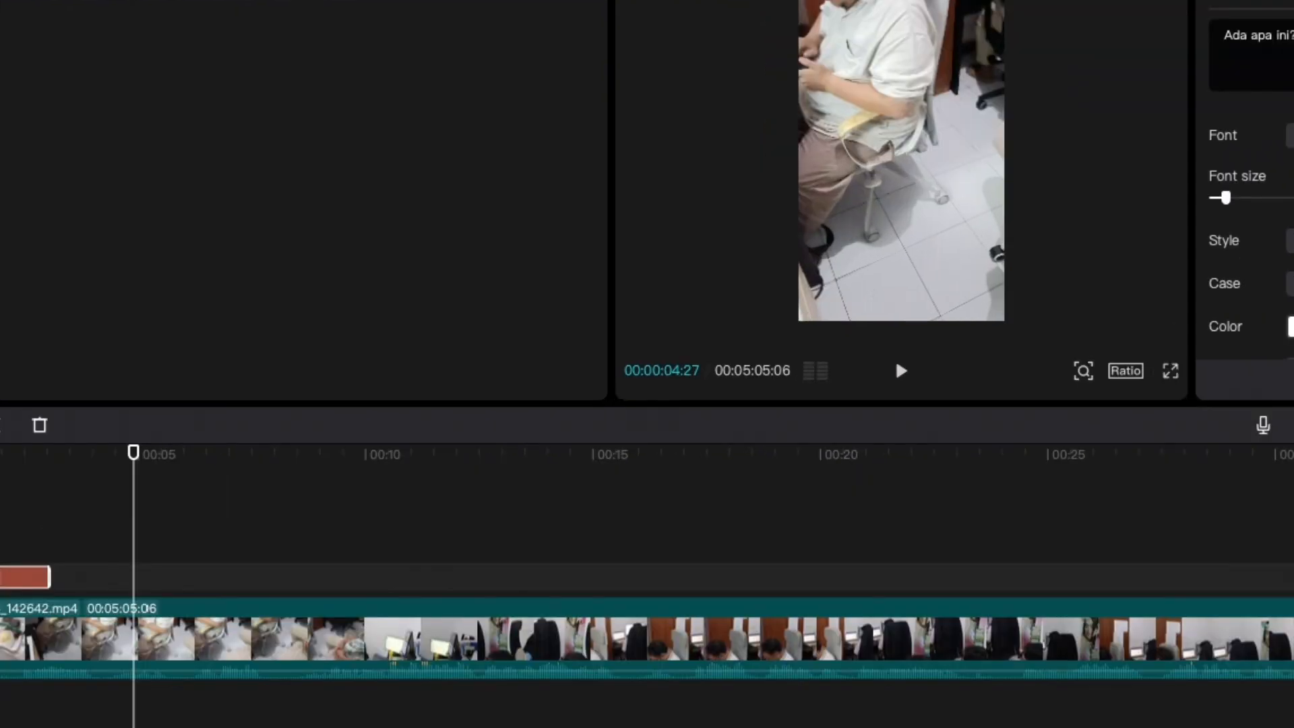
left_click_drag(52, 121, 121, 515)
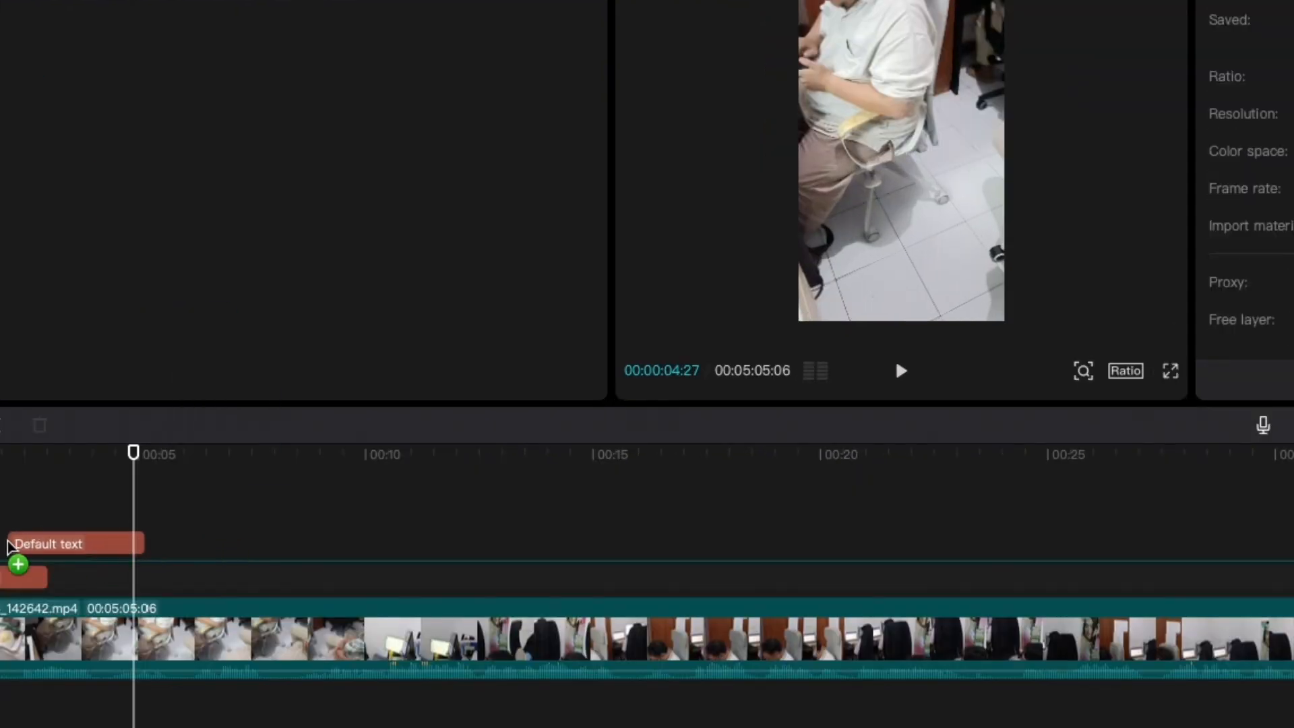
left_click_drag(8, 546, 7, 547)
left_click_drag(132, 454, 7, 458)
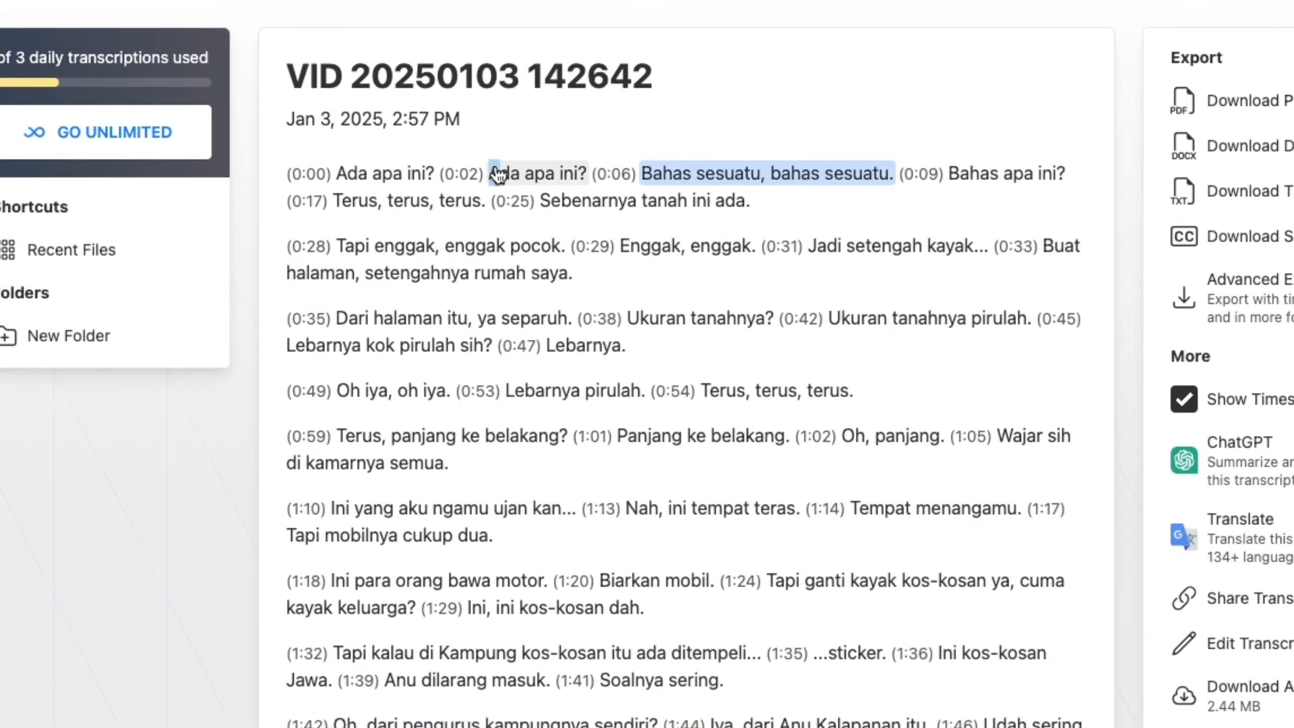
Take the 0:02 line "Ada apa ini?" from TurboScribe, set it as the second text clip's wording in CapCut, and play it briefly.
left_click_drag(489, 174, 587, 174)
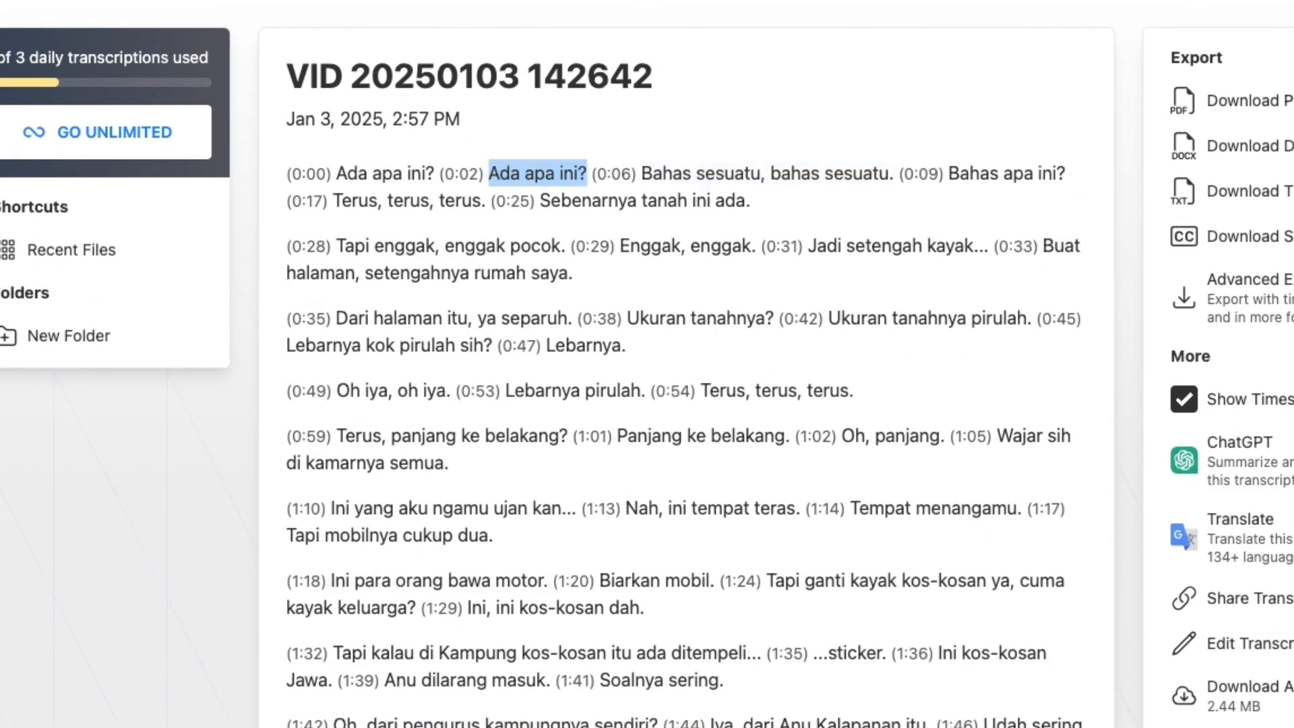
key("ctrl+Up")
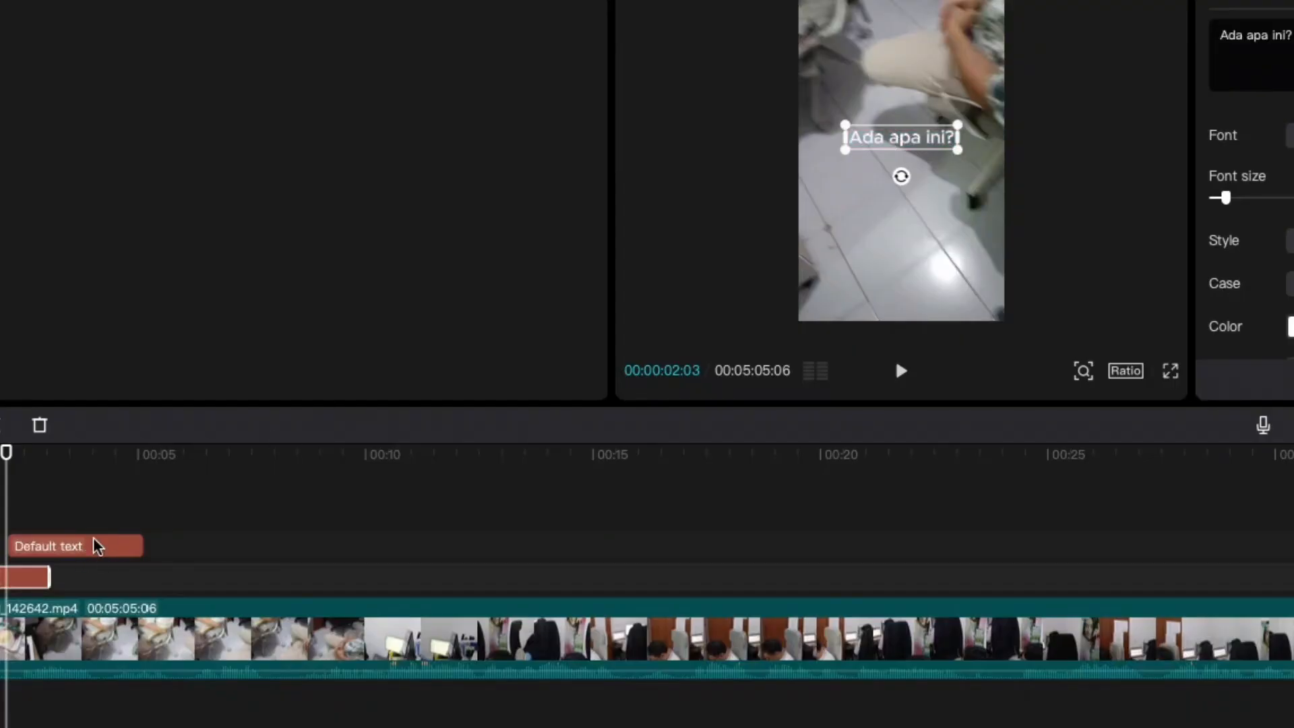
left_click(95, 544)
left_click(940, 138)
key("super+c")
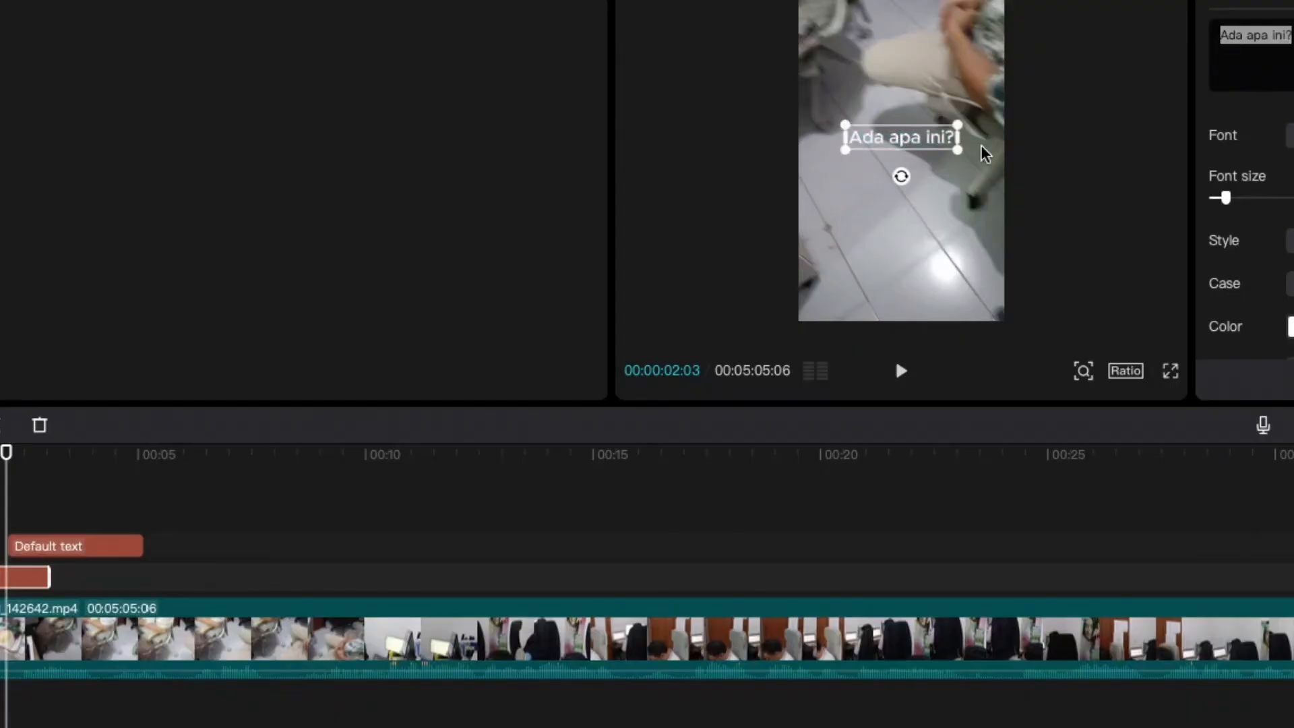
left_click(95, 546)
triple_click(1276, 35)
key("super+v")
left_click(901, 371)
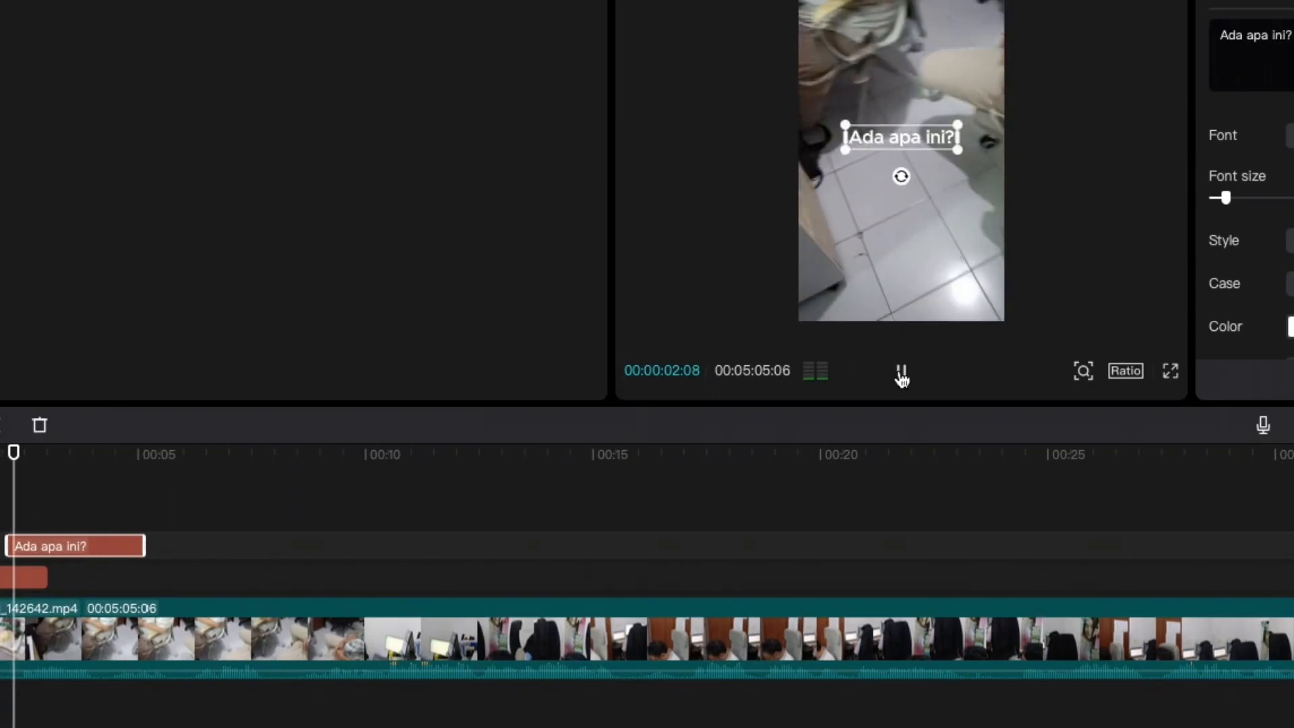
left_click(901, 371)
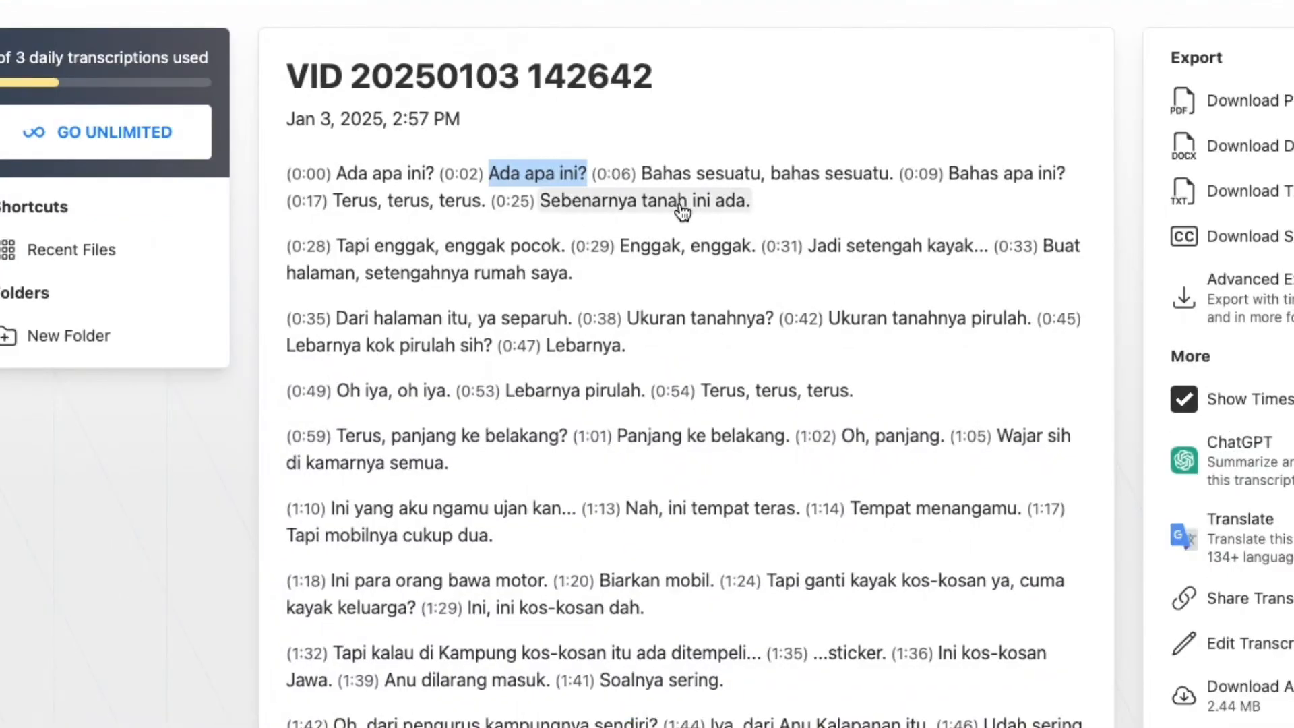
Select the 0:06 phrase "Bahas sesuatu, bahas sesuatu" in TurboScribe, and paste a copy of the caption clip at 00:00:06:00 in CapCut.
left_click_drag(641, 165, 907, 160)
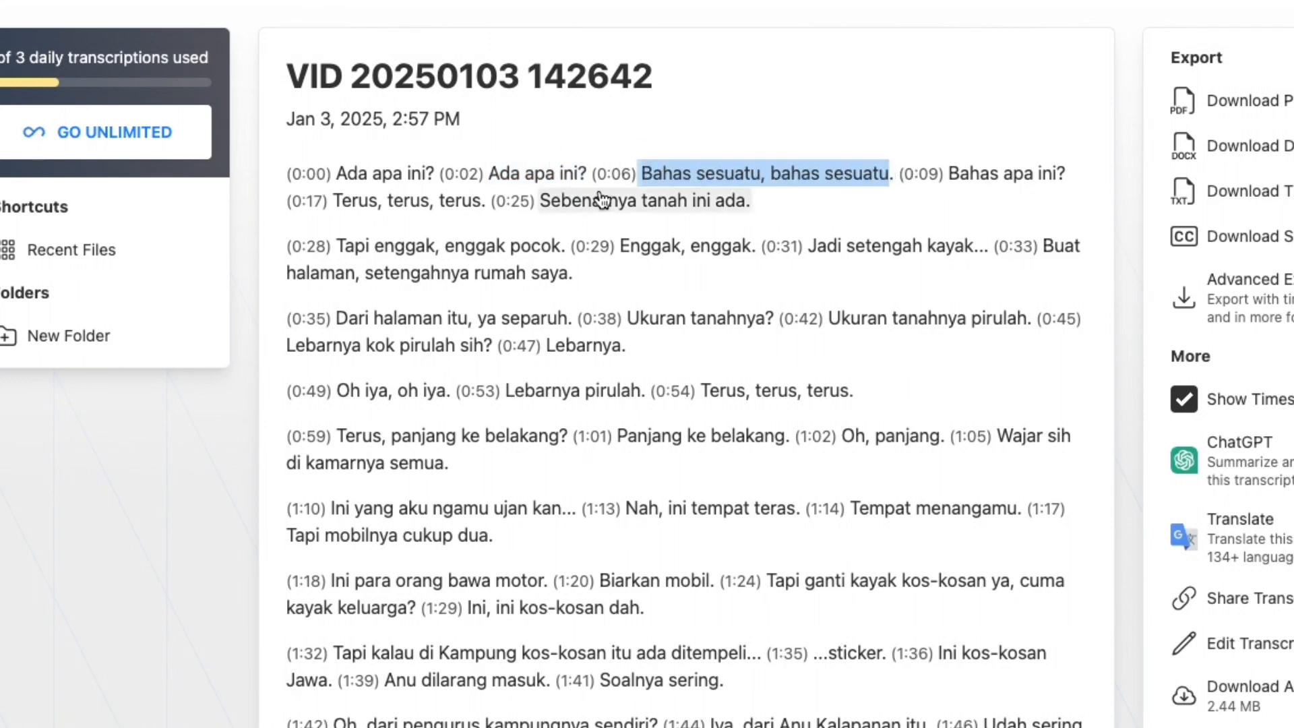
key("ctrl+Up")
left_click(1146, 290)
left_click_drag(172, 457, 183, 457)
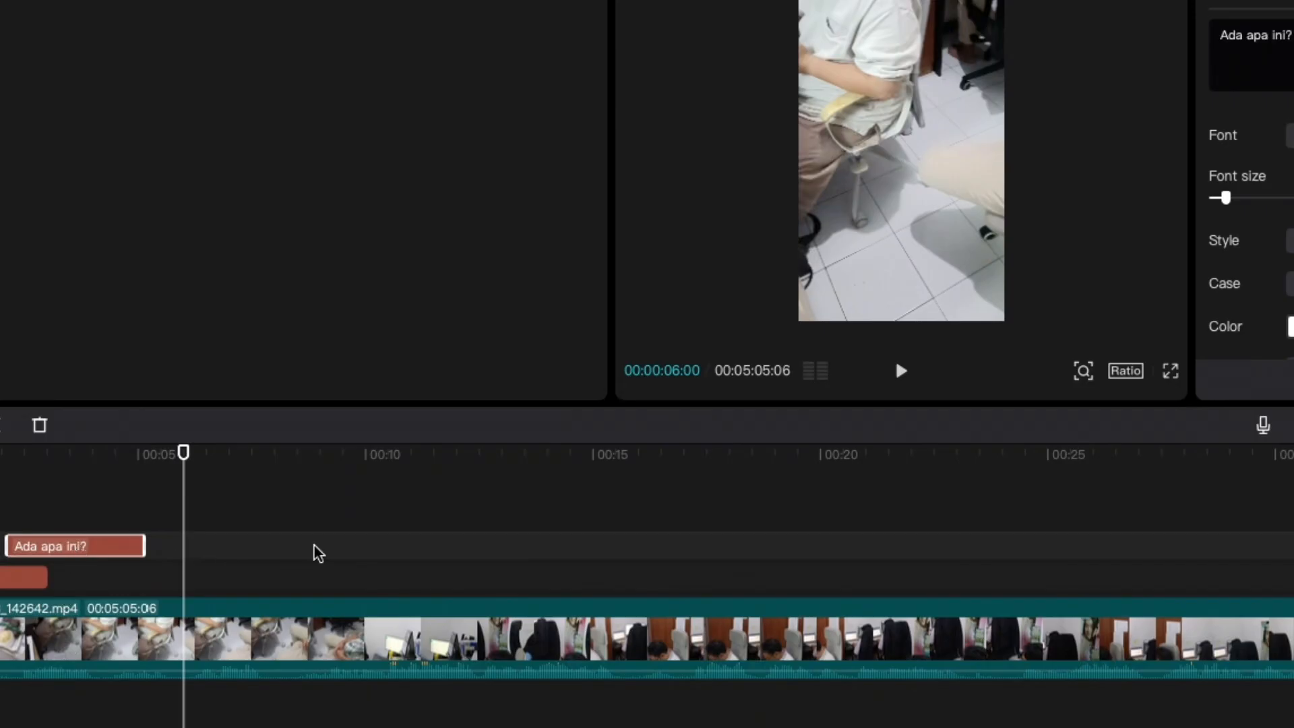
key("super+v")
double_click(916, 131)
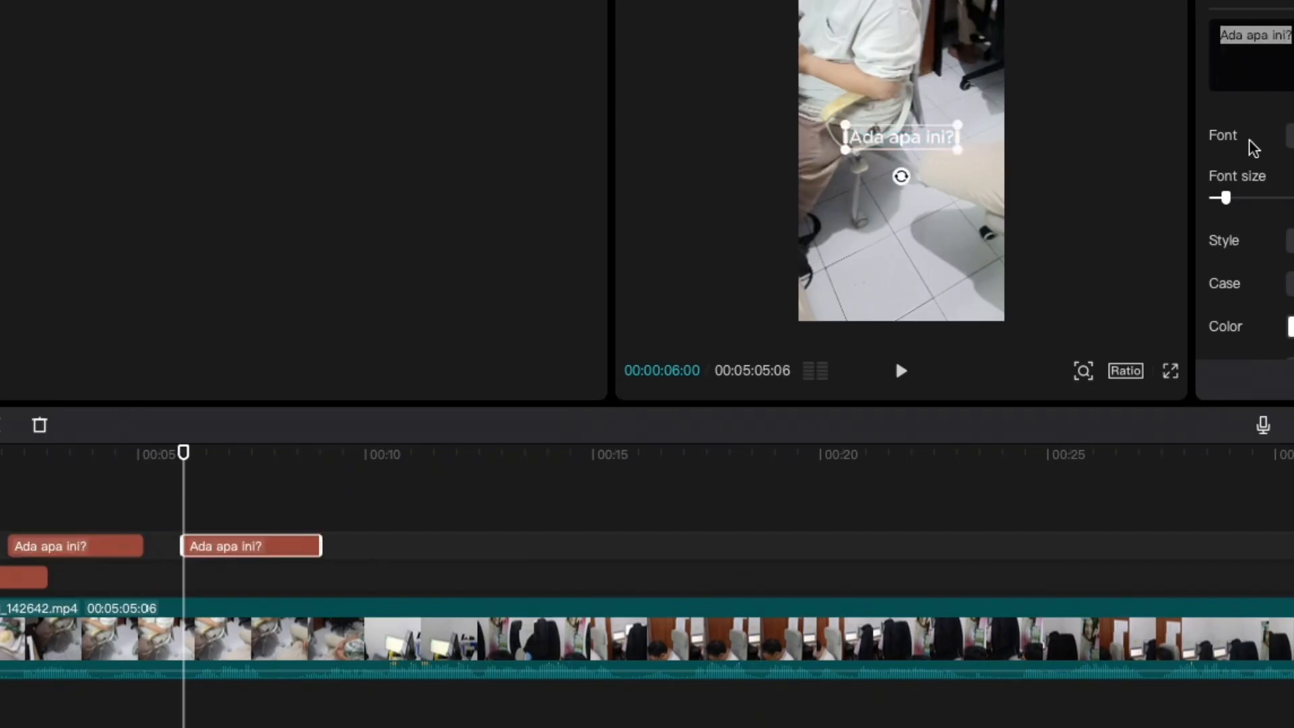
Copy the 0:06 phrase "Bahas sesuatu, bahas sesuatu" from the TurboScribe transcript and return to the third caption in CapCut.
key("ctrl+Up")
left_click(418, 458)
key("super+c")
key("ctrl+Up")
left_click(1199, 297)
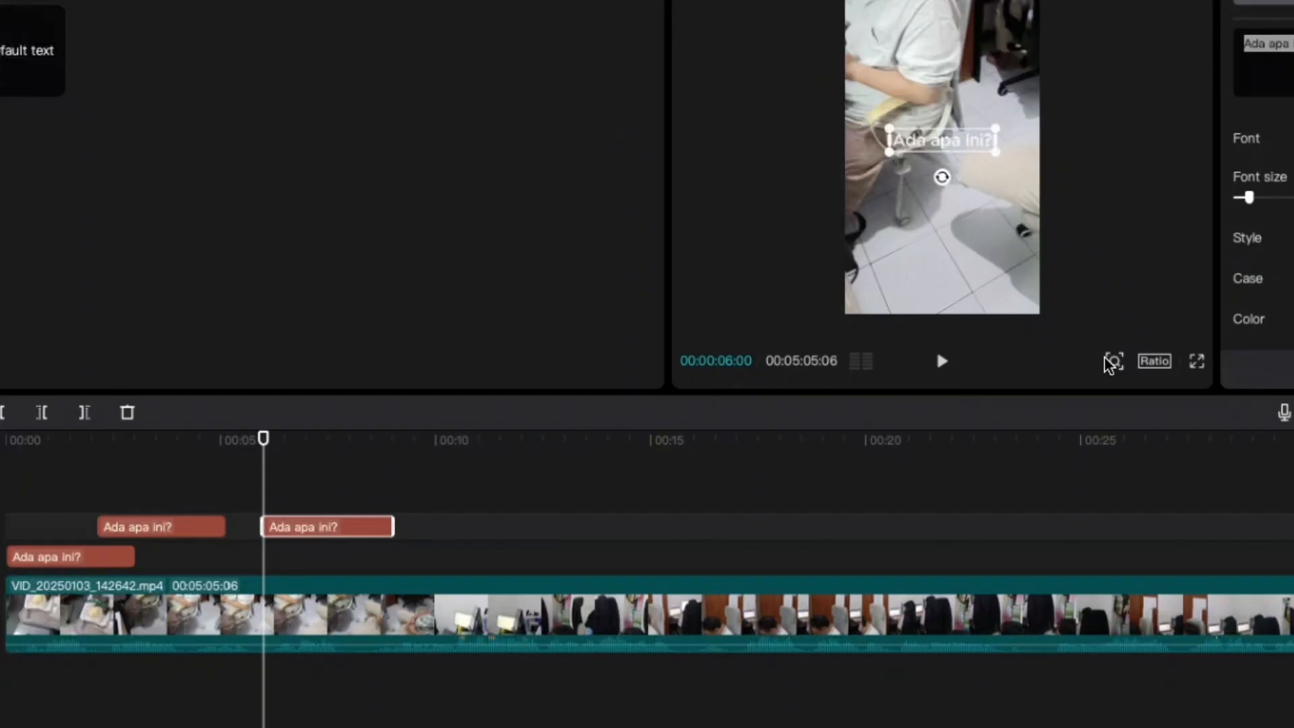
Replace the third caption's wording with "Bahas sesuatu, bahas sesuatu" and break it into two lines after the comma.
double_click(911, 140)
key("super+v")
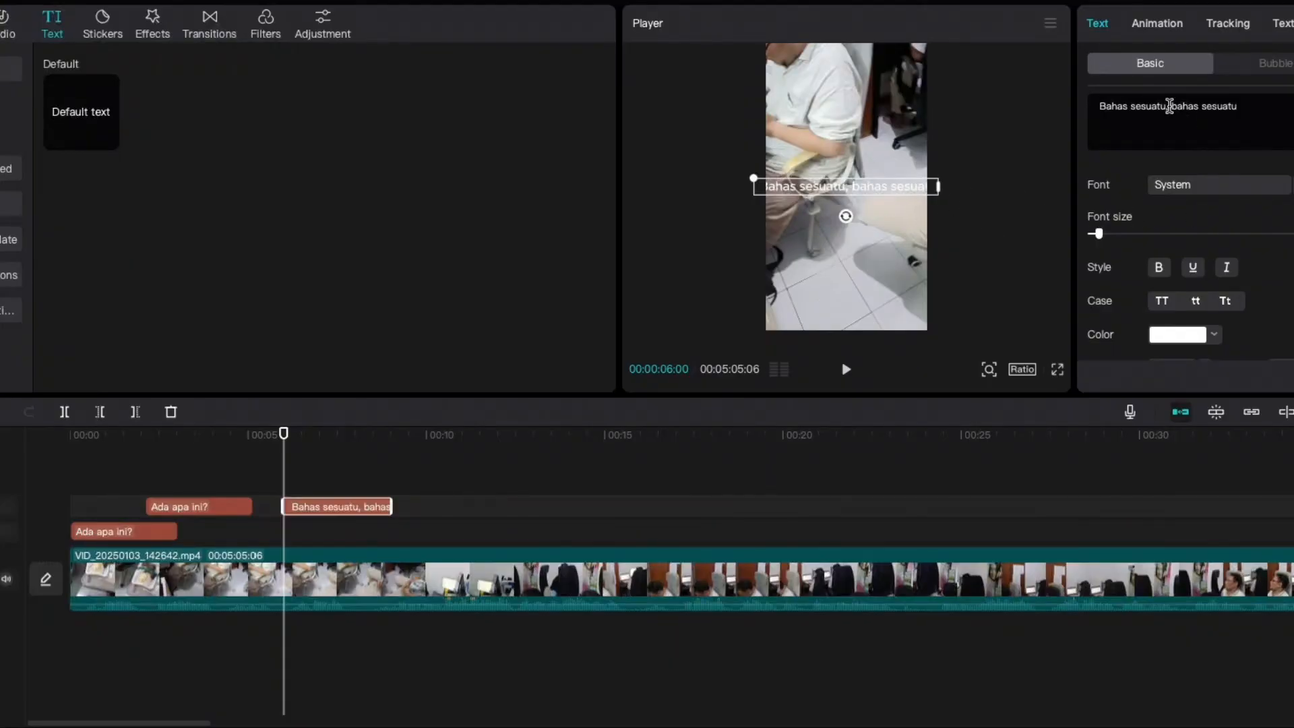
left_click(1174, 108)
key("Return")
Move the "Bahas sesuatu, bahas sesuatu" caption near the lower edge of the video frame and colour it red.
left_click_drag(847, 199, 864, 303)
left_click(1179, 335)
left_click(1196, 558)
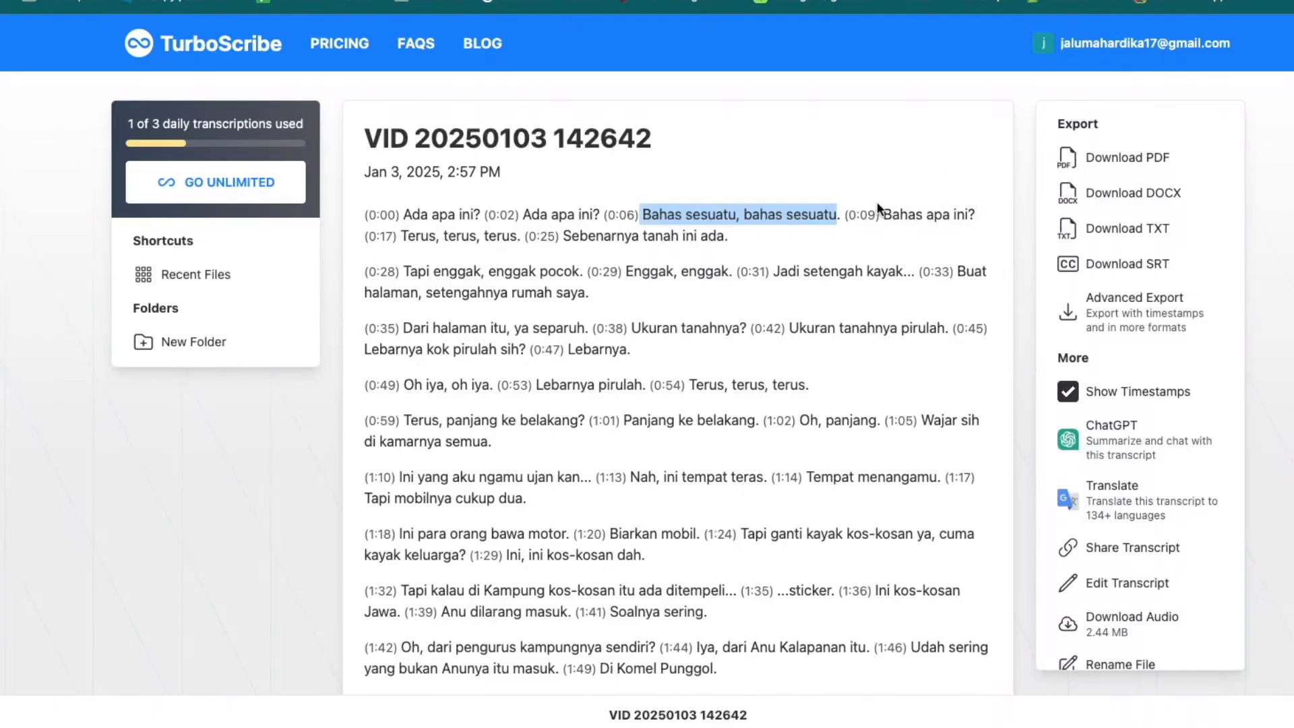
Select the 0:09 phrase "Bahas apa ini?" in TurboScribe, and paste a copy of the caption clip at 00:00:09:00 in CapCut.
left_click_drag(880, 211, 970, 213)
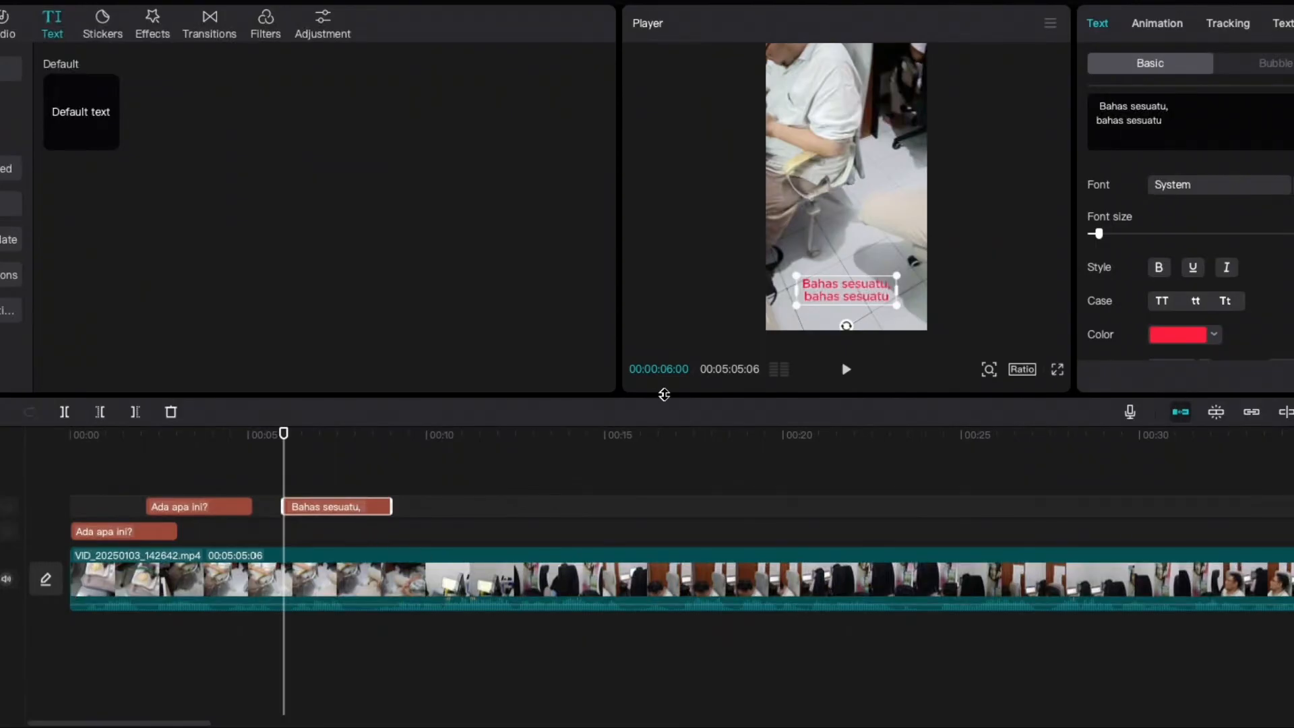
left_click_drag(284, 435, 391, 445)
key("ctrl+c")
key("ctrl+v")
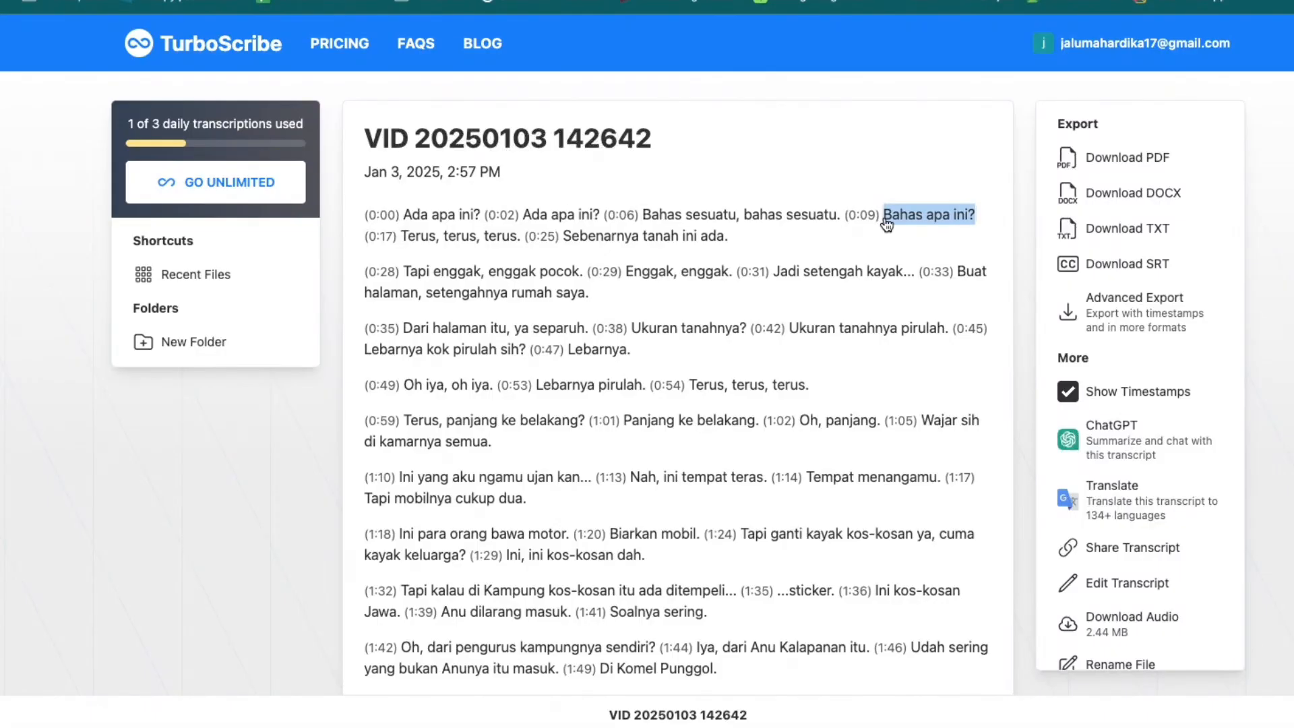
Switch from TurboScribe back to CapCut and set the 0:09 caption's wording to "Bahas apa ini?".
key("ctrl+Up")
left_click(780, 314)
left_click(1133, 115)
key("ctrl+v")
Colour the "Bahas apa ini?" caption dark blue and move it up to the upper part of the video frame.
left_click(1179, 334)
left_click(1174, 615)
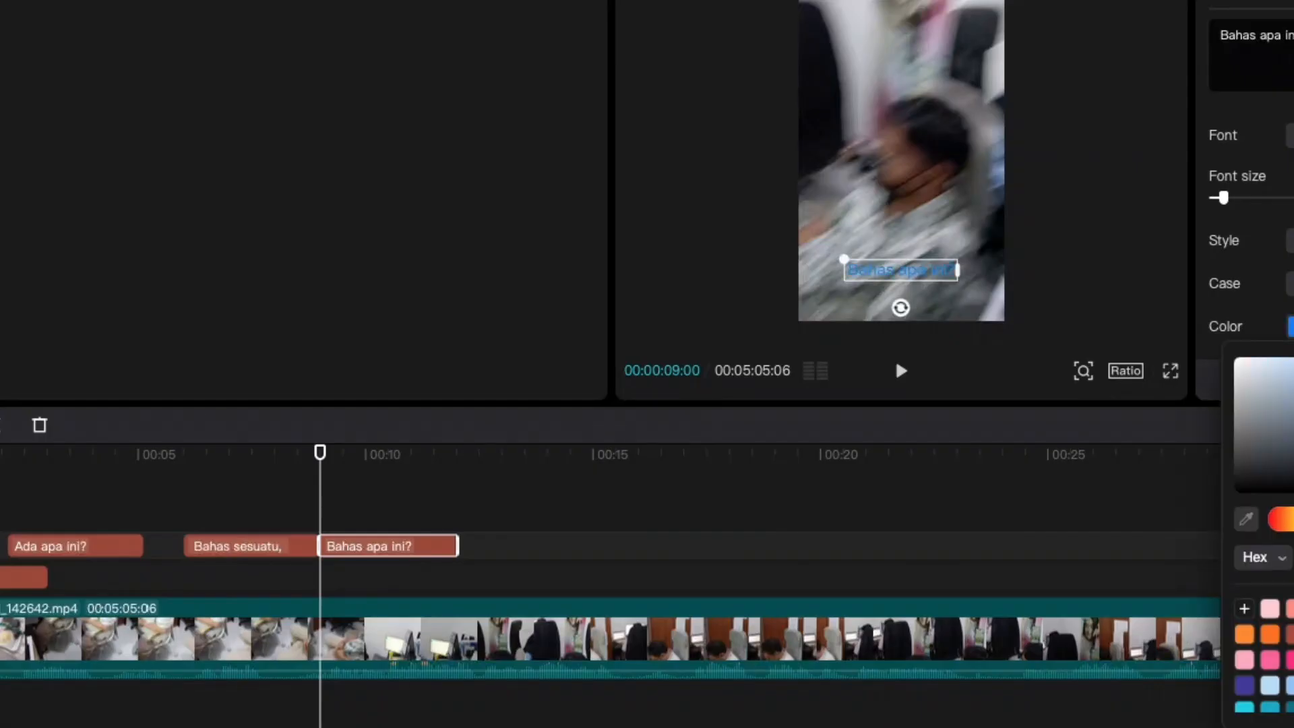
left_click(1293, 685)
left_click(1243, 684)
left_click(1293, 685)
left_click_drag(917, 277, 907, 17)
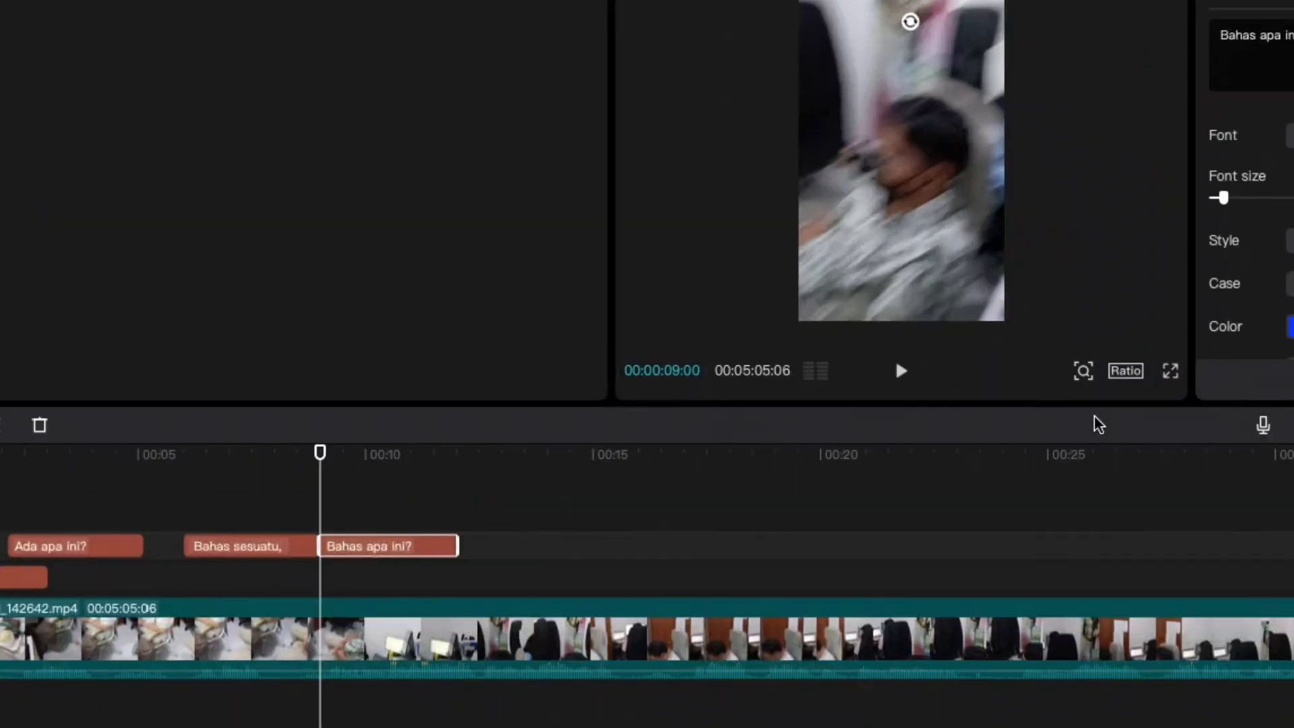
Add a caption copy at 00:00:17:00 and set its wording to the 0:17 TurboScribe line "Terus, terus, terus.".
left_click_drag(317, 455, 684, 468)
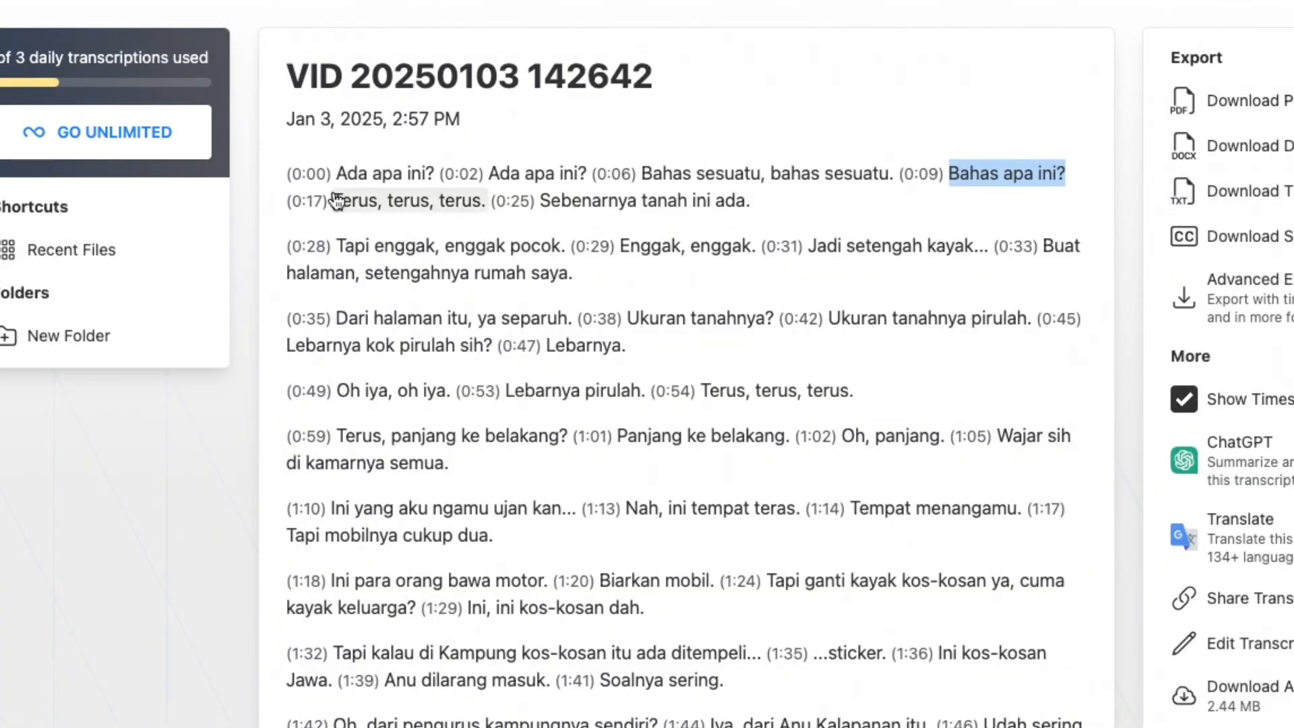
left_click(330, 194)
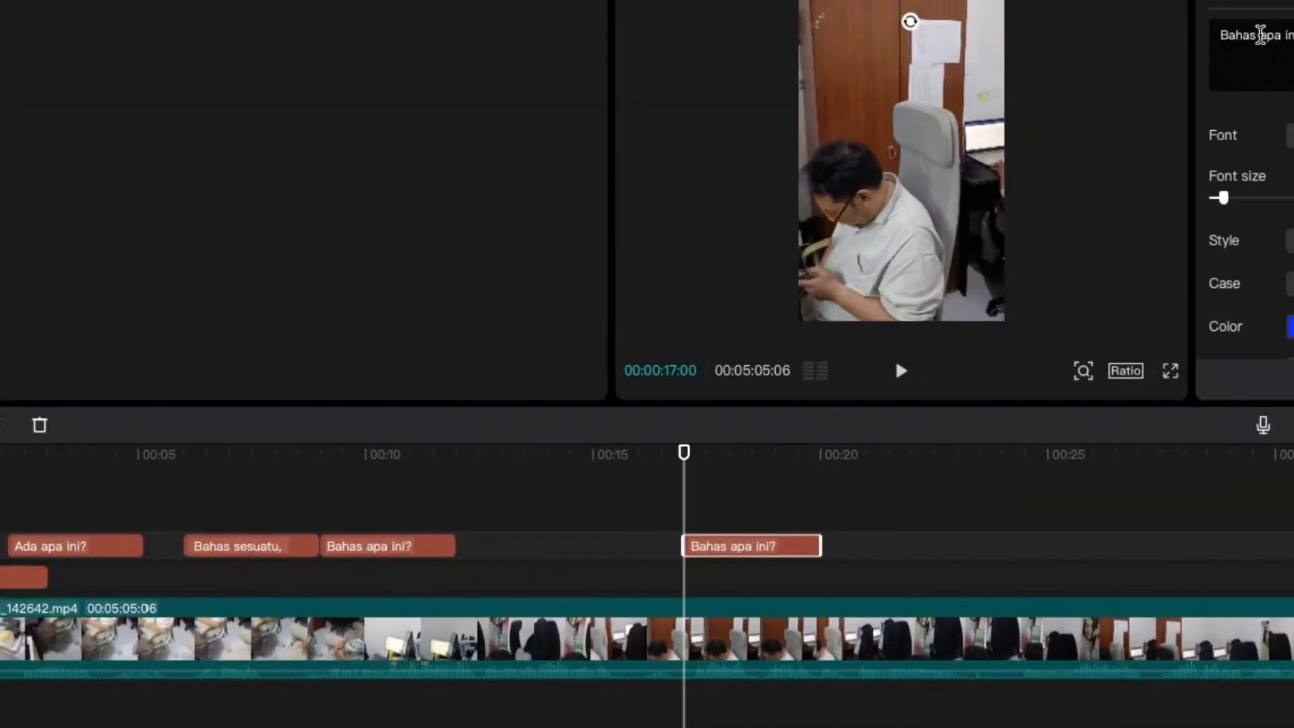
triple_click(1260, 36)
key("ctrl+v")
Style the "Terus, terus, terus." caption with the yellow preset, place it near the frame's lower edge, and play it briefly.
left_click_drag(910, 2, 901, 112)
left_click(1291, 327)
left_click(1292, 519)
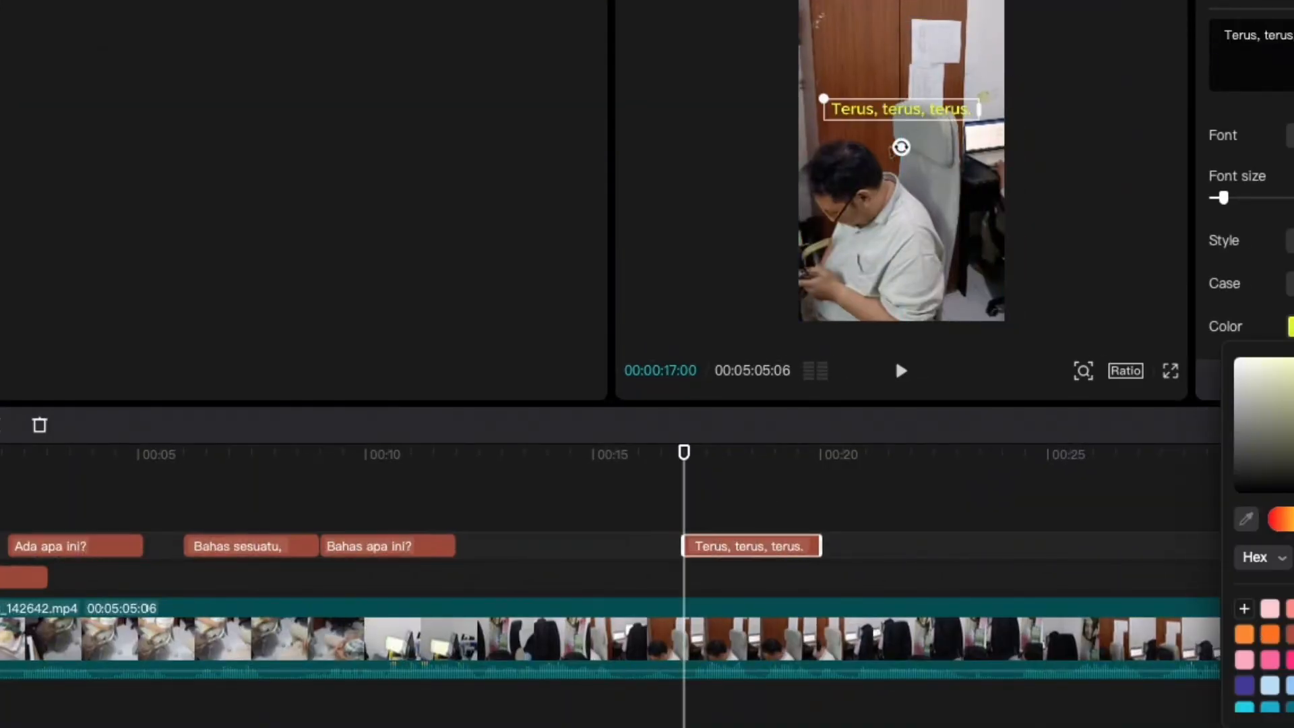
scroll(1247, 203, "down", 5)
left_click_drag(902, 113, 902, 292)
left_click(901, 371)
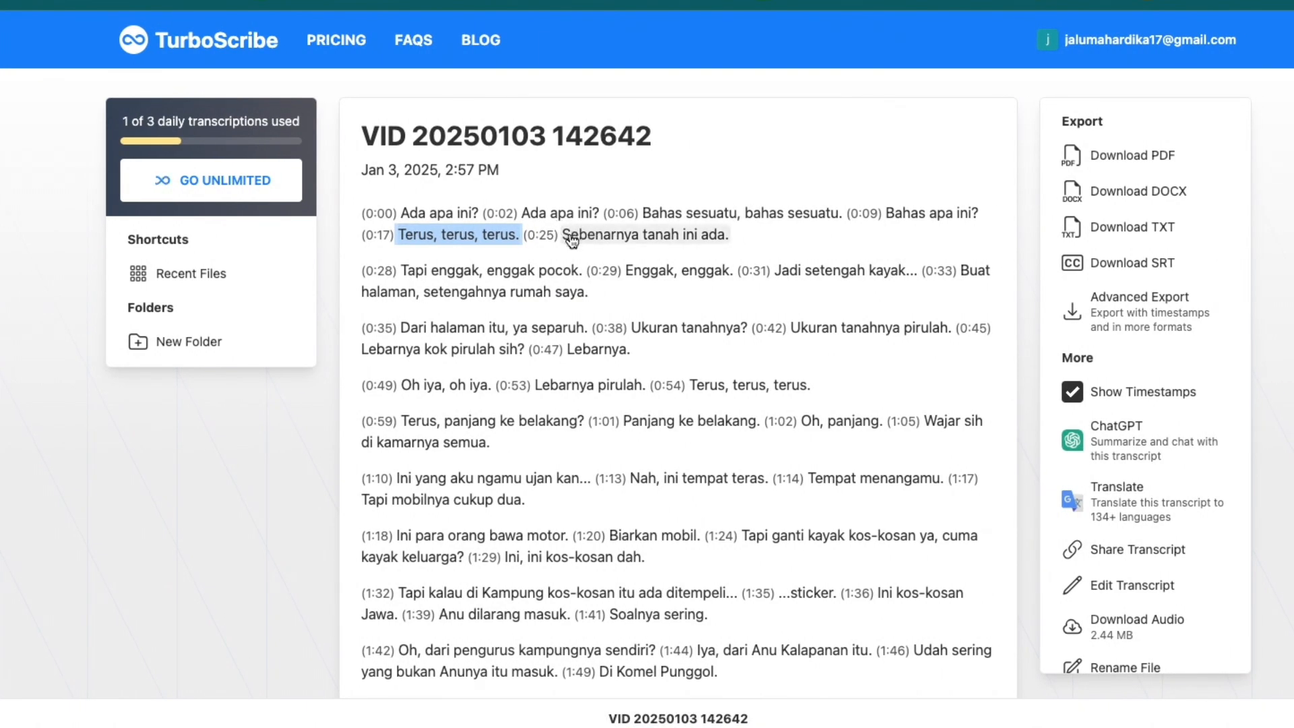
Select the 0:25 line "Sebenarnya tanah ini ada." in TurboScribe, and paste a copy of the yellow caption at 00:00:25:00 in CapCut.
scroll(571, 241, "down", 1)
scroll(575, 190, "up", 1)
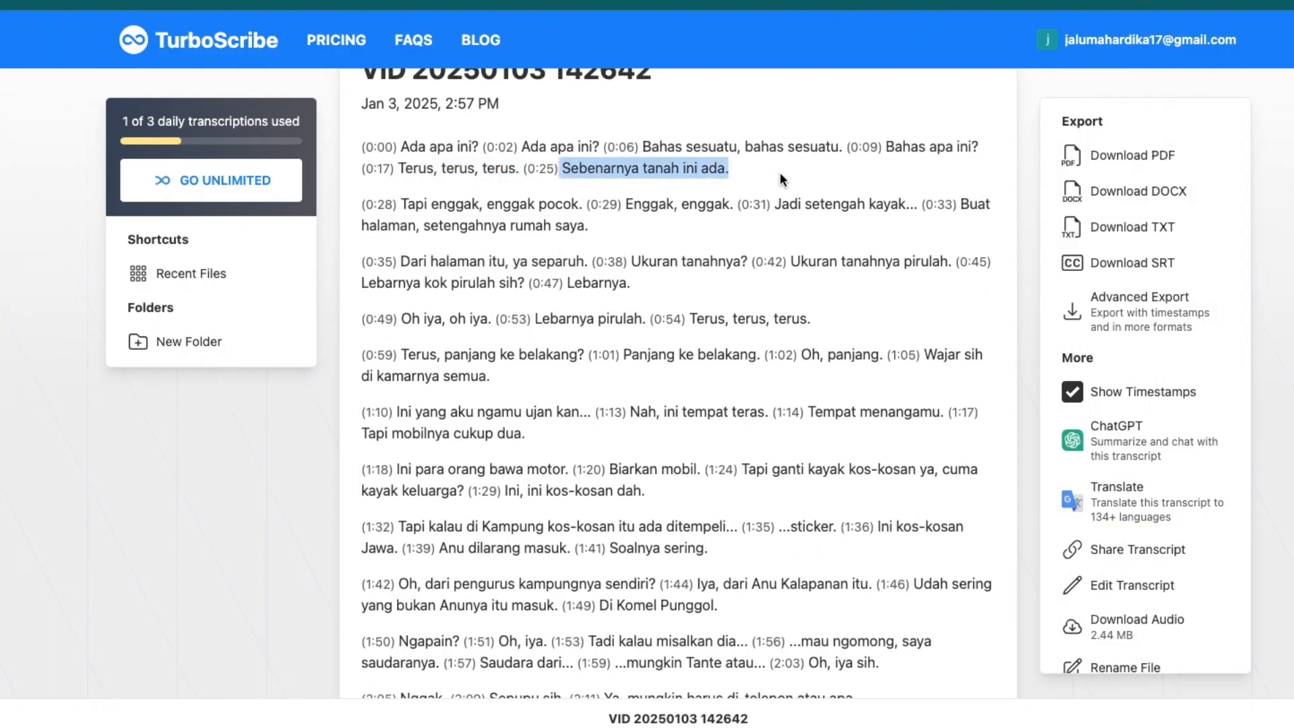
key("ctrl+Up")
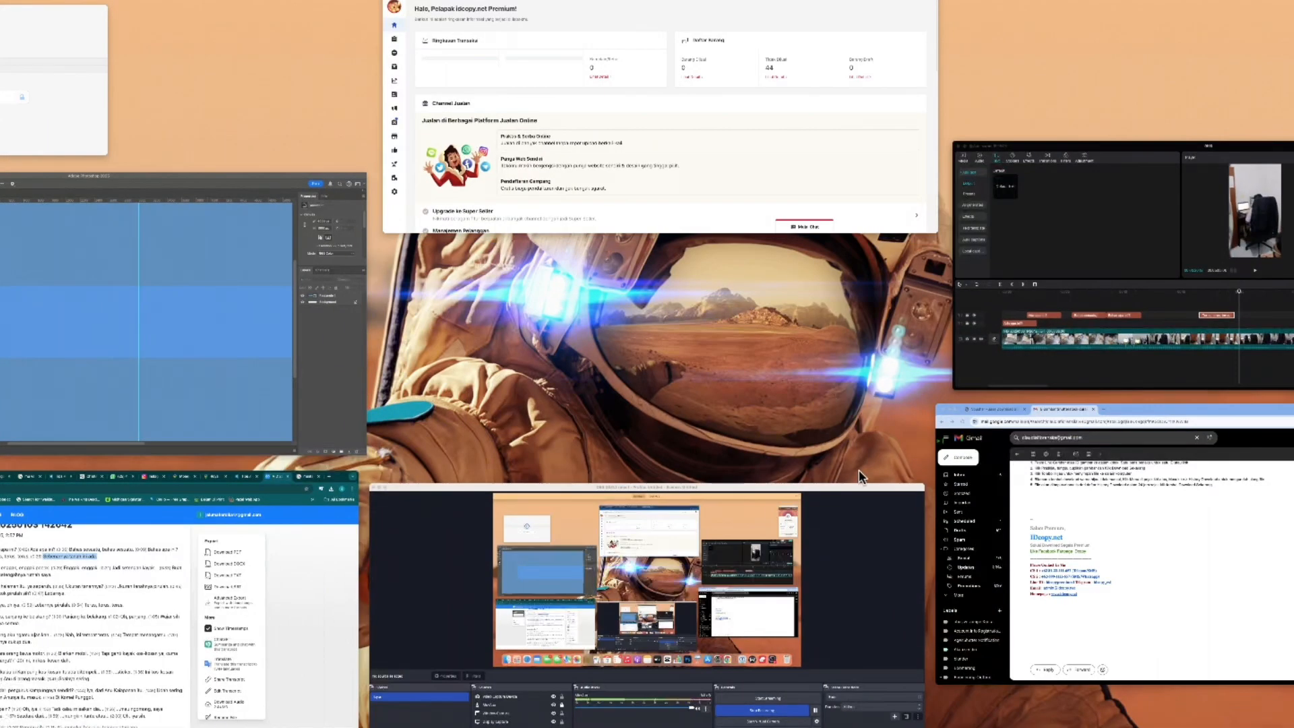
left_click(1000, 382)
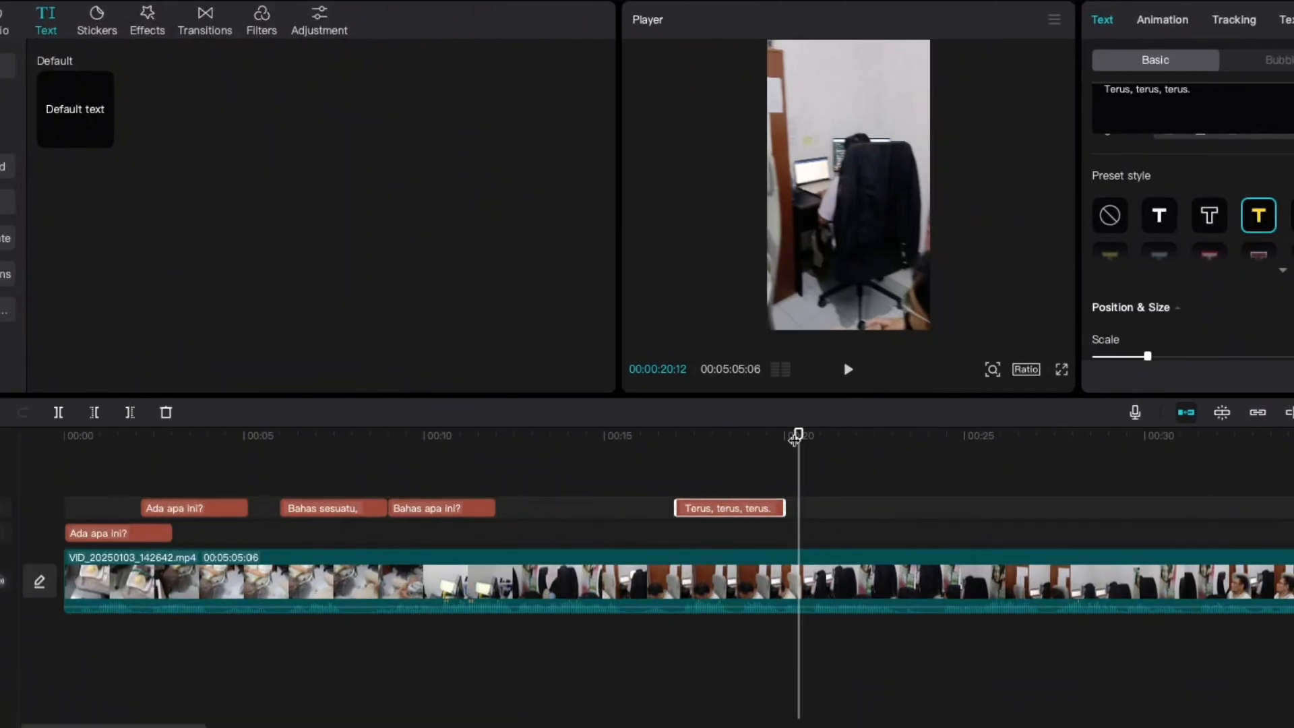
left_click_drag(800, 437, 965, 438)
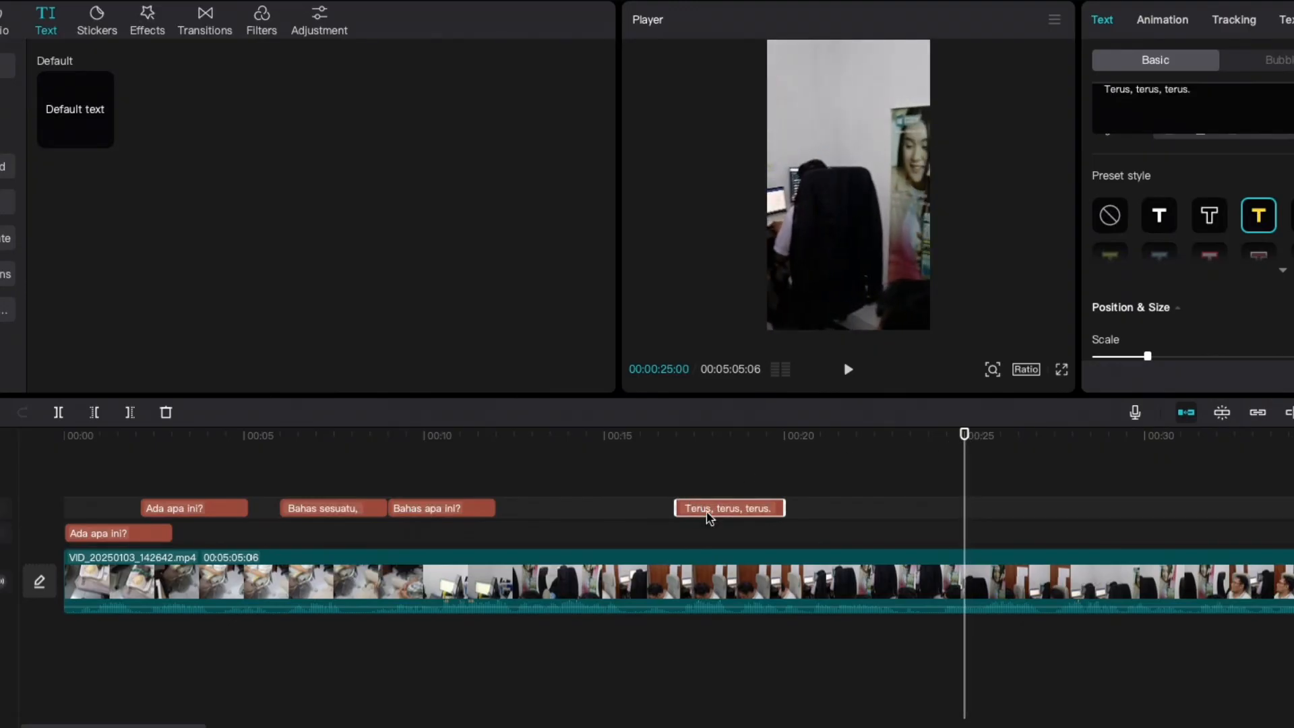
key("super+v")
scroll(1037, 497, "right", 1)
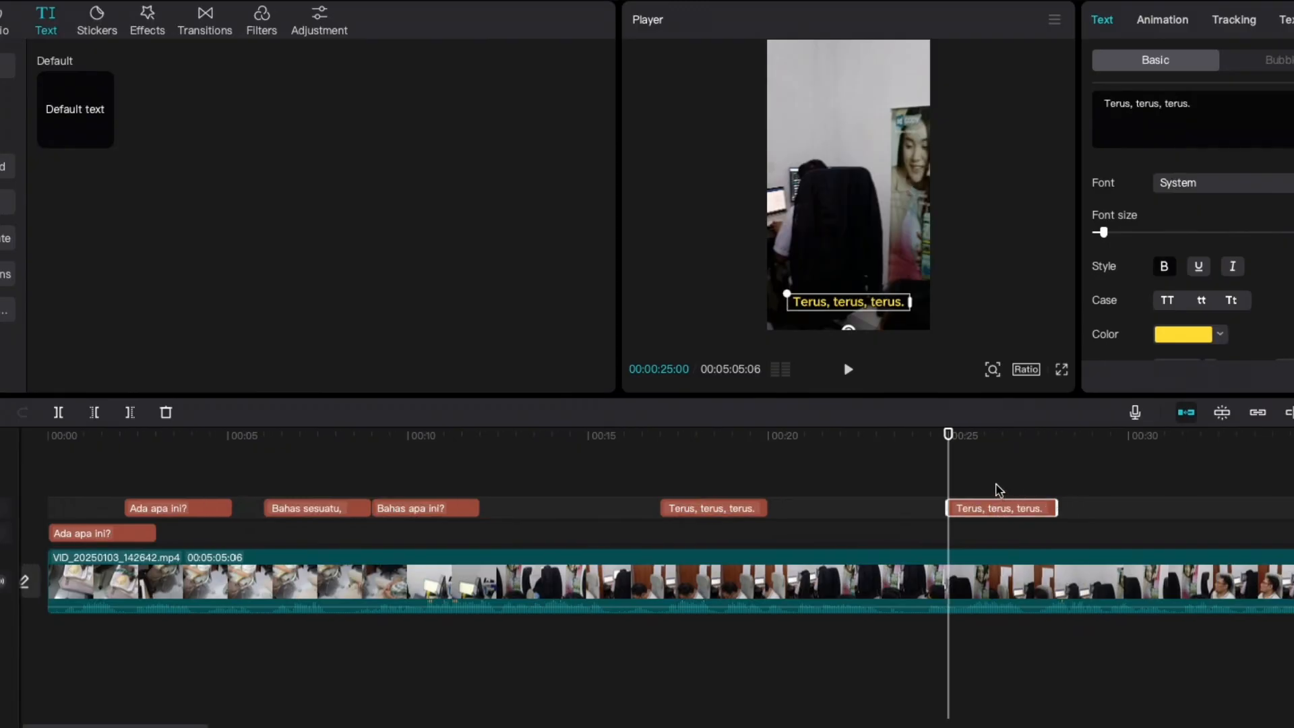
Copy the 0:25 line from TurboScribe and set the last CapCut caption's wording to "Sebenarnya tanah ini ada.".
key("ctrl+Up")
left_click(233, 516)
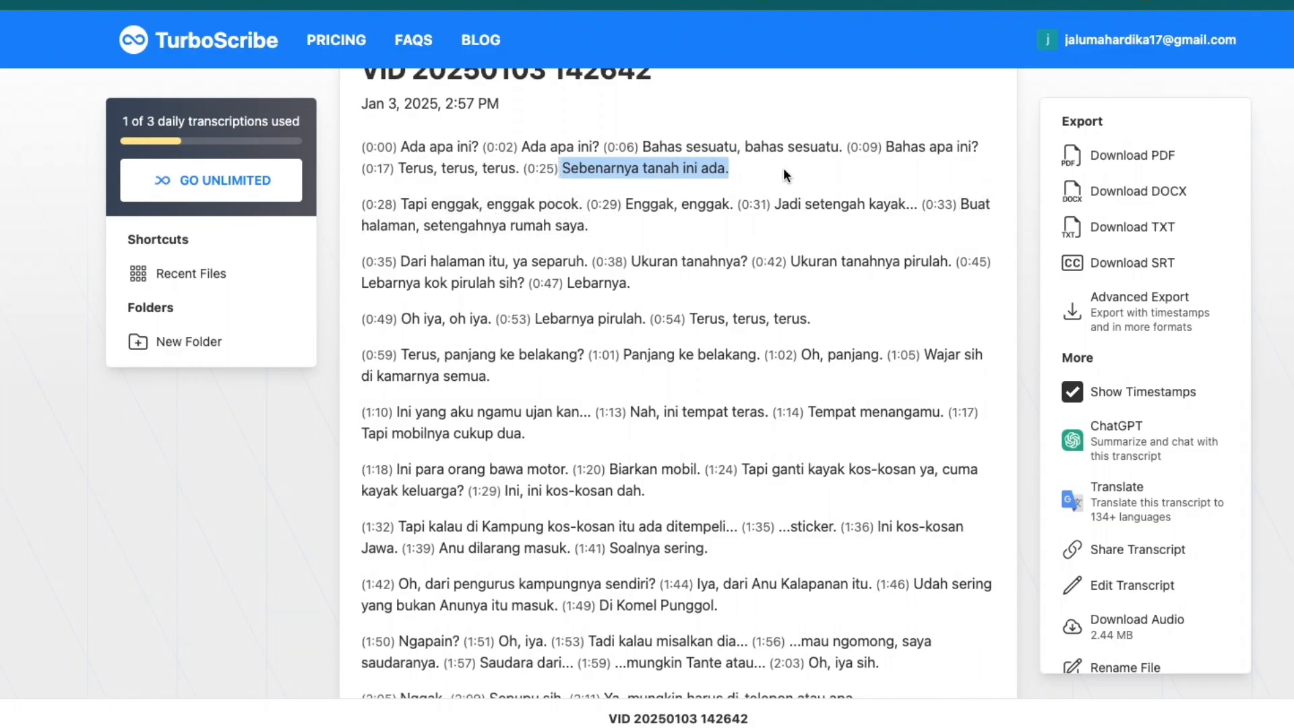
key("ctrl+Up")
left_click(1219, 270)
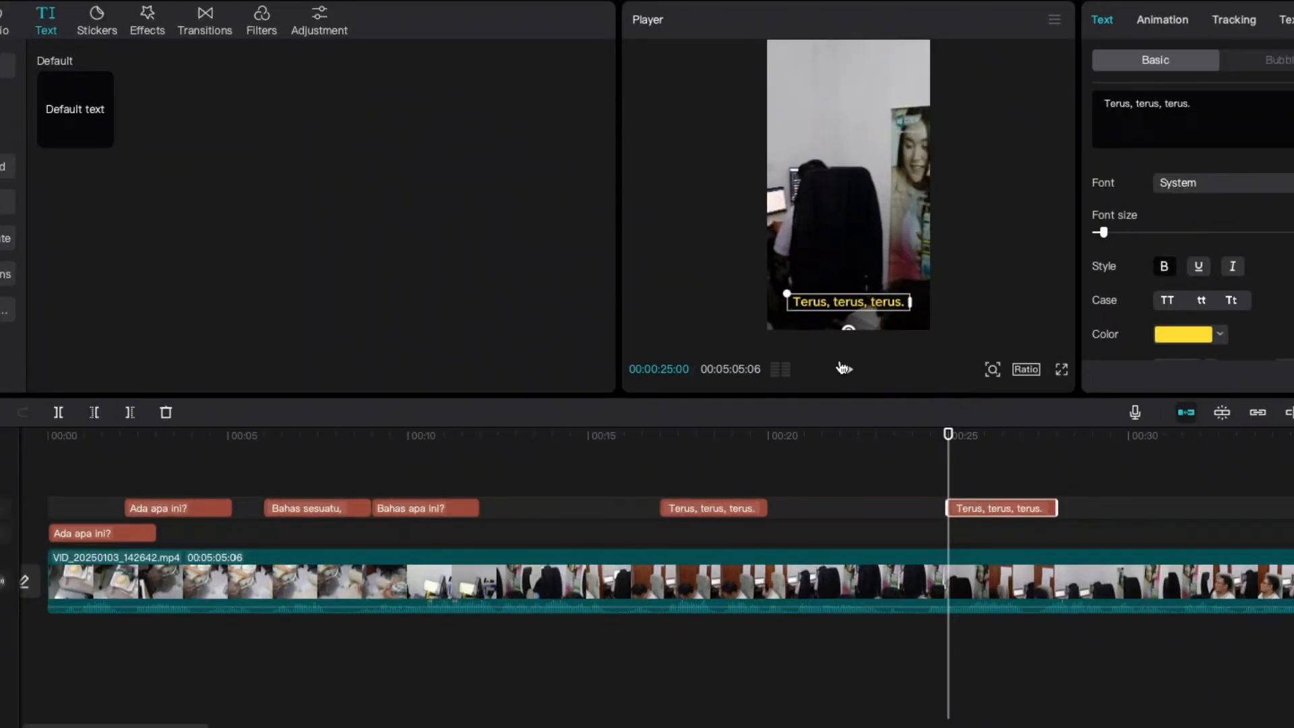
double_click(826, 304)
key("super+v")
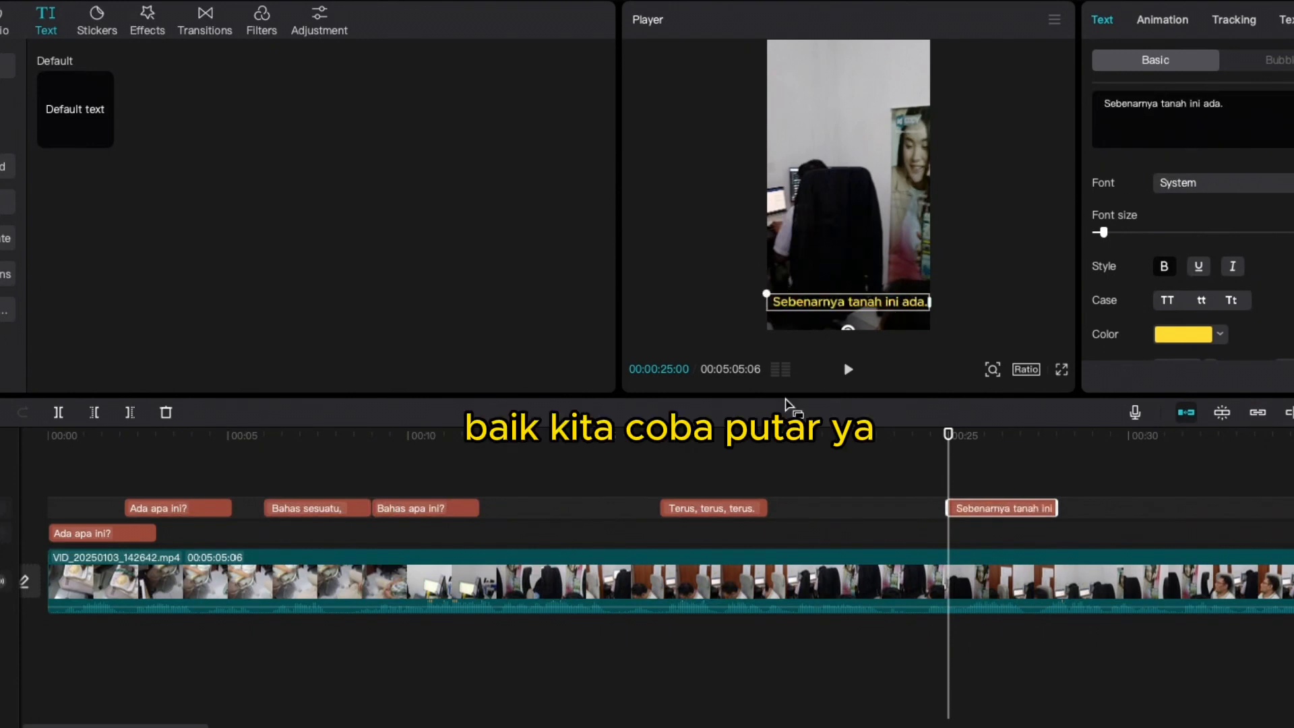
Play the video from the start through the last caption to check the timing of all captions.
left_click_drag(948, 452, 40, 448)
left_click(848, 370)
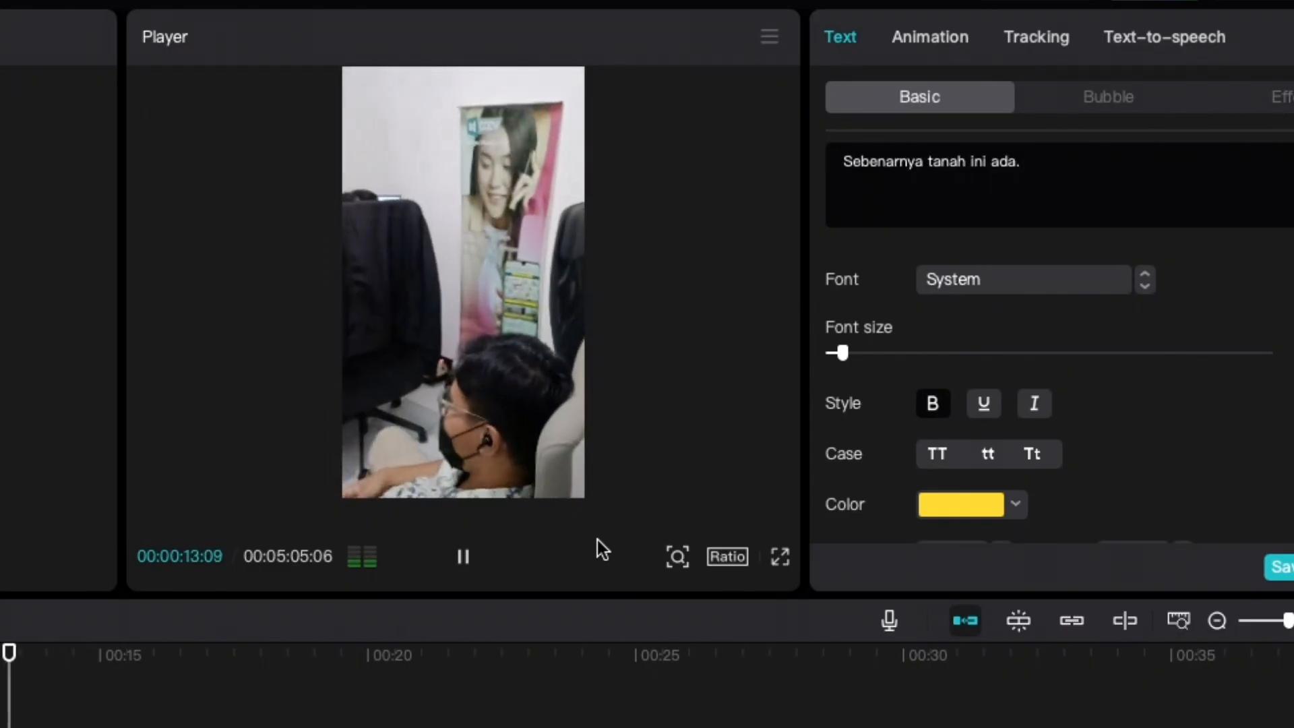
key("space")
key("space")
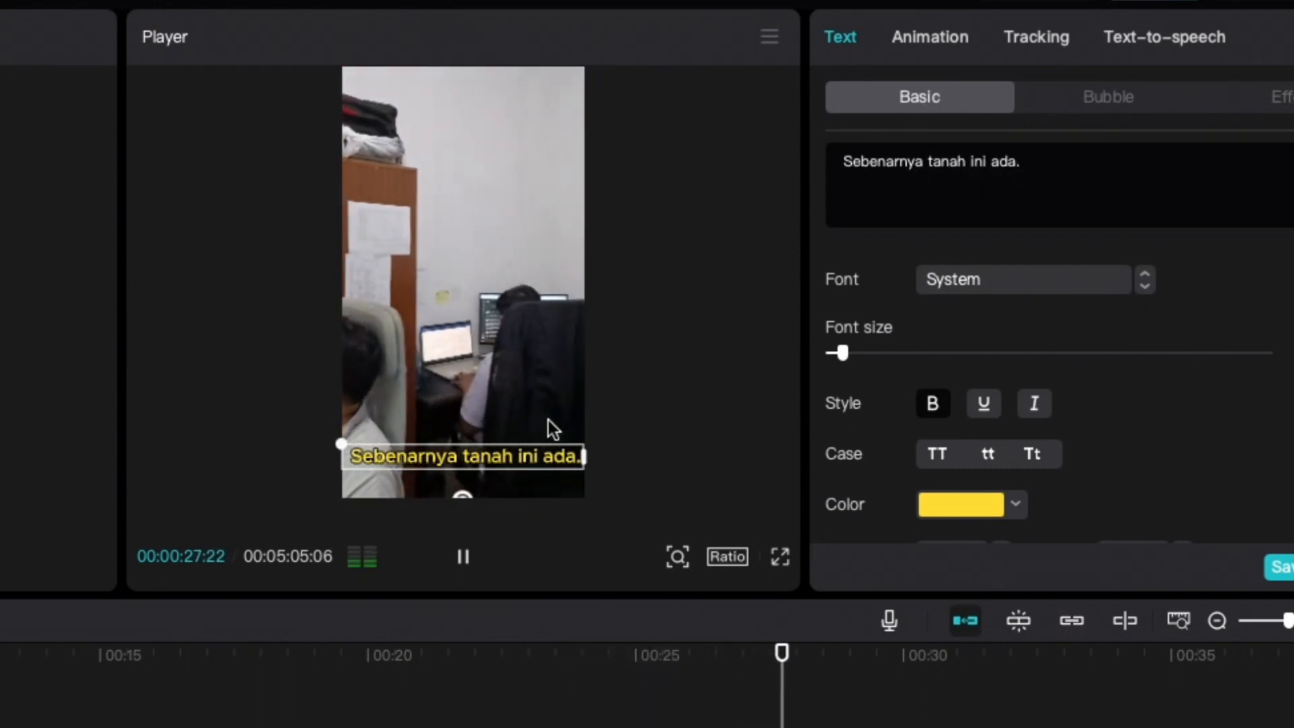
key("space")
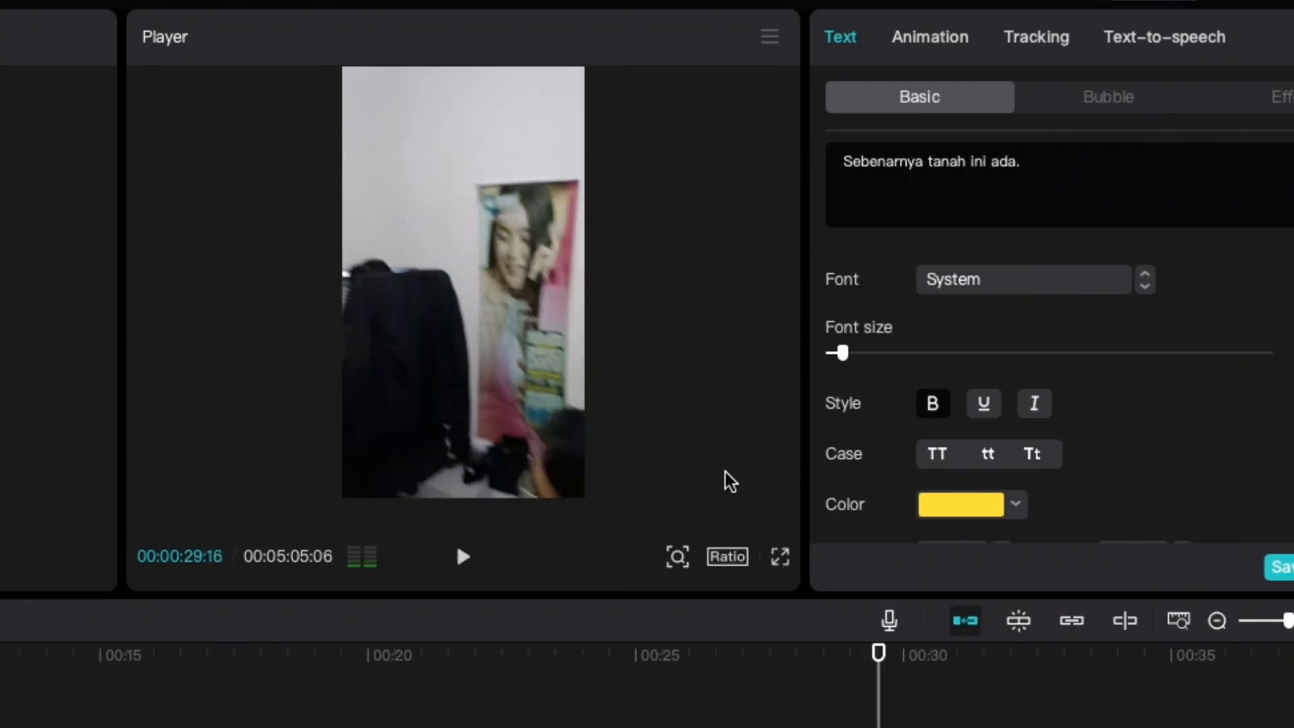
Return to TurboScribe and look through the remaining timestamped lines of the transcript.
key("ctrl+Up")
left_click(405, 724)
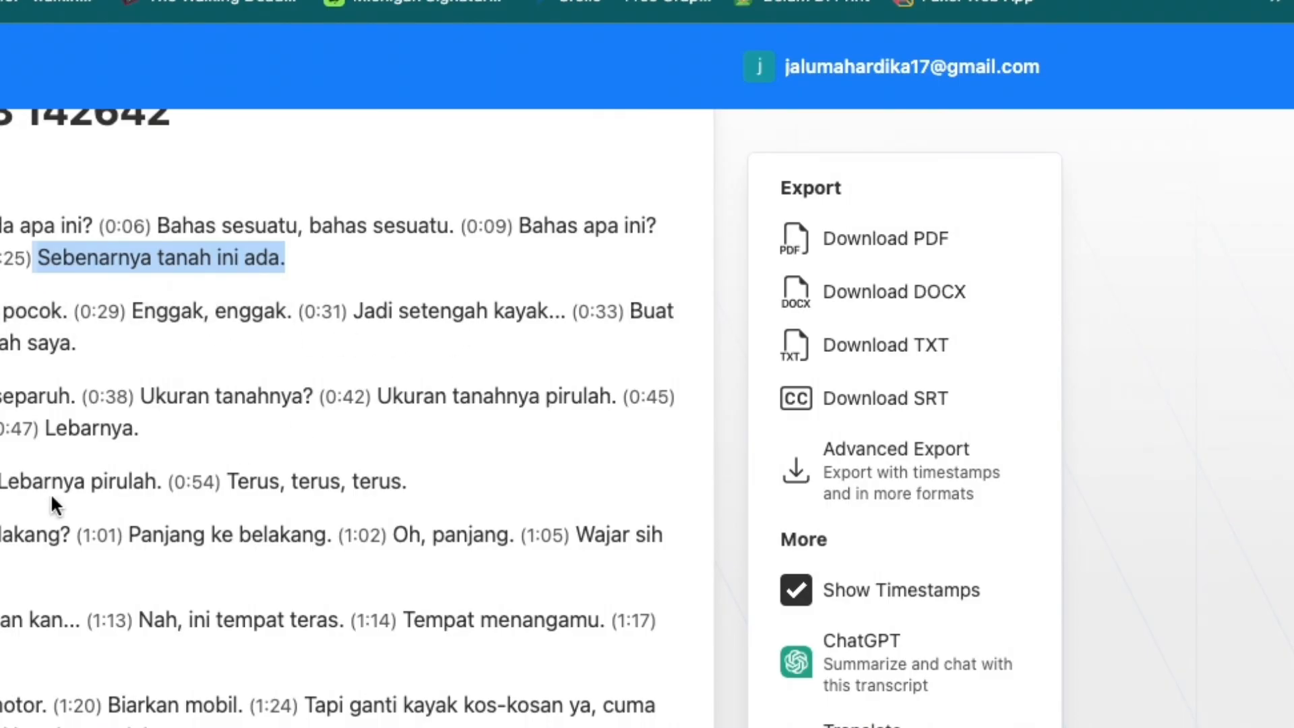
scroll(52, 497, "down", 2)
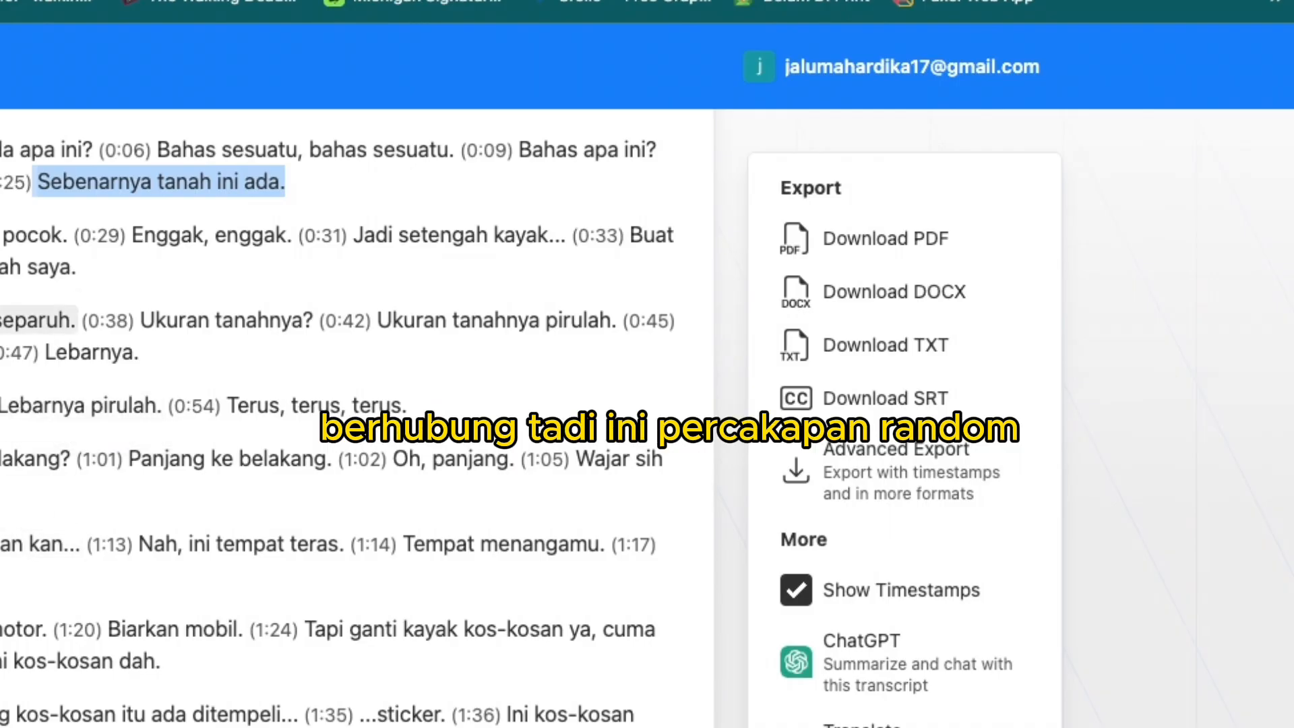
left_click(7, 320)
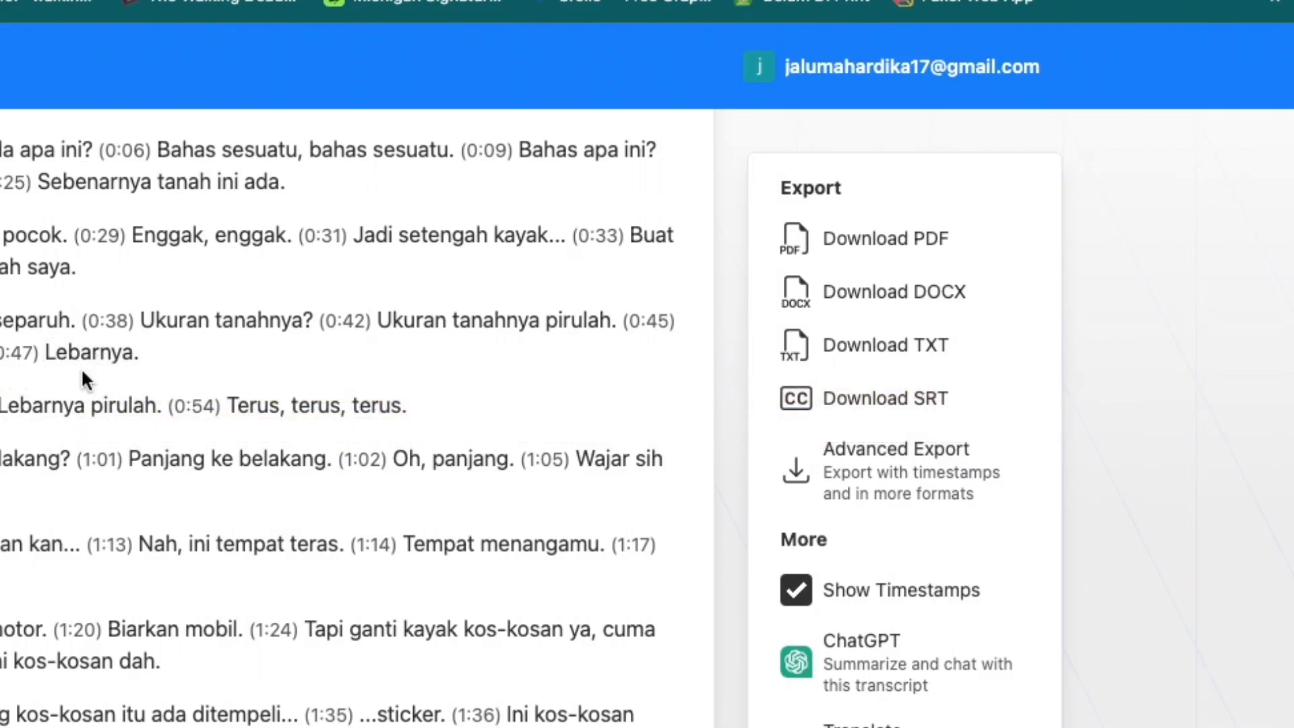
scroll(162, 344, "down", 15)
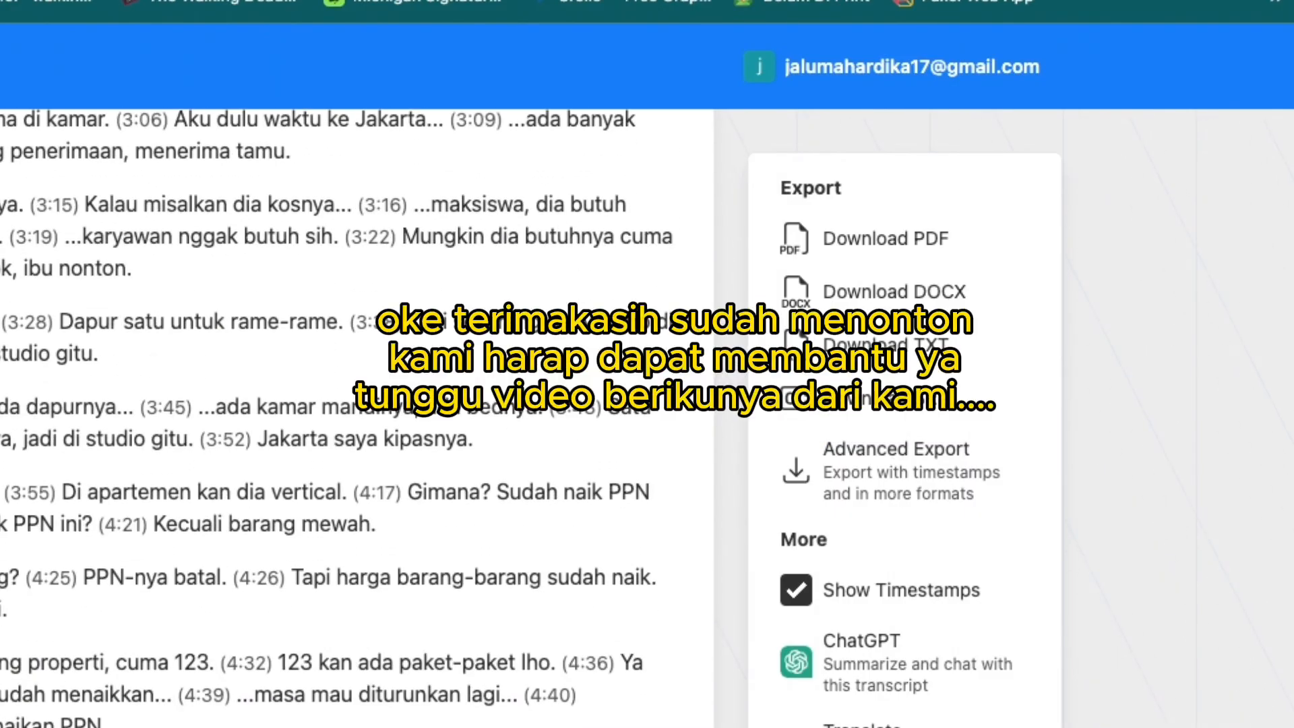